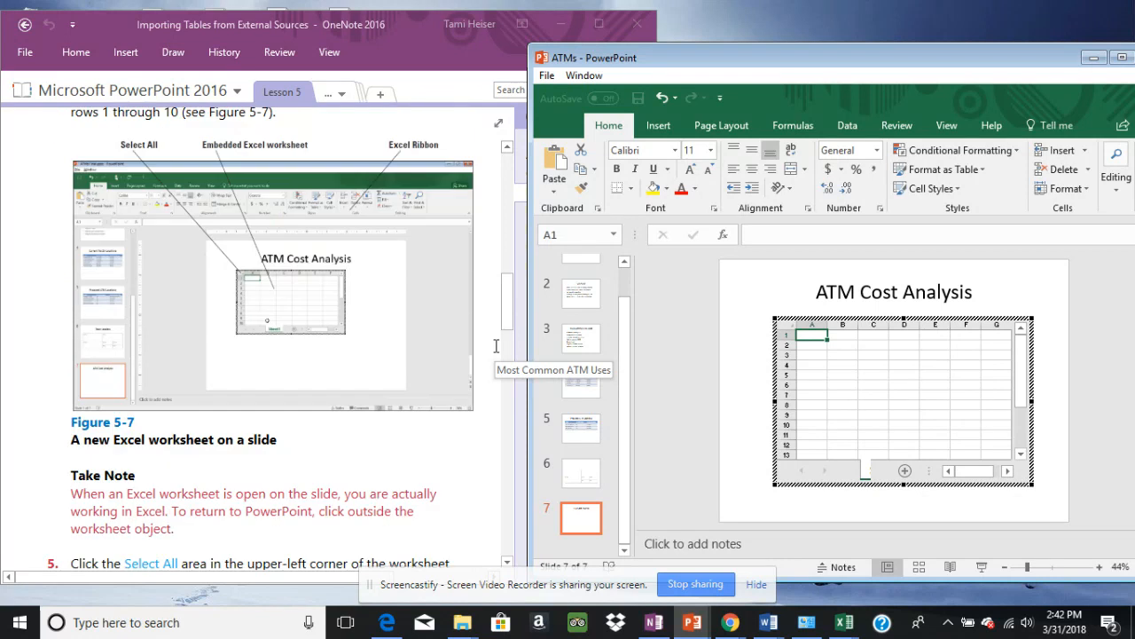
- Set the font size of the entire embedded worksheet to 18
scroll(496, 345, "down", 1)
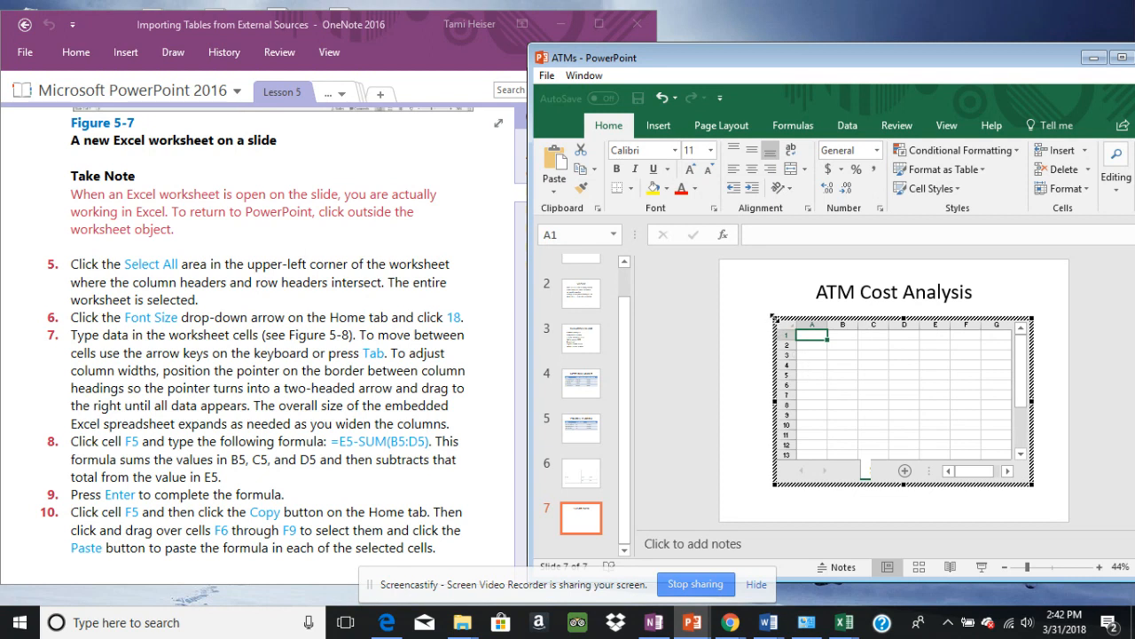
left_click(787, 327)
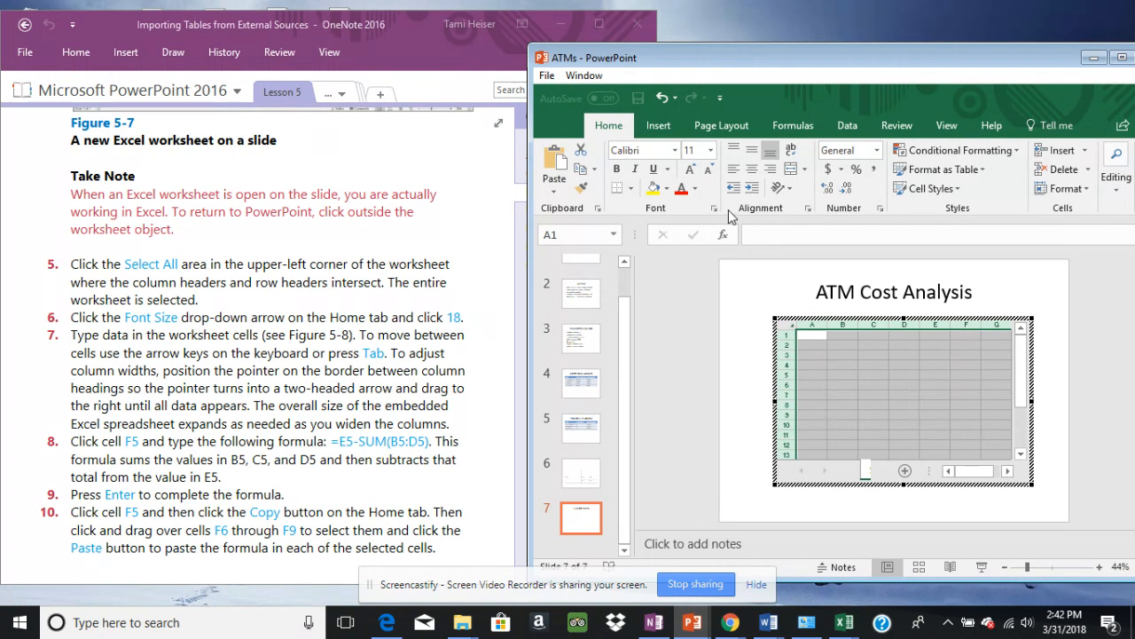
left_click(711, 151)
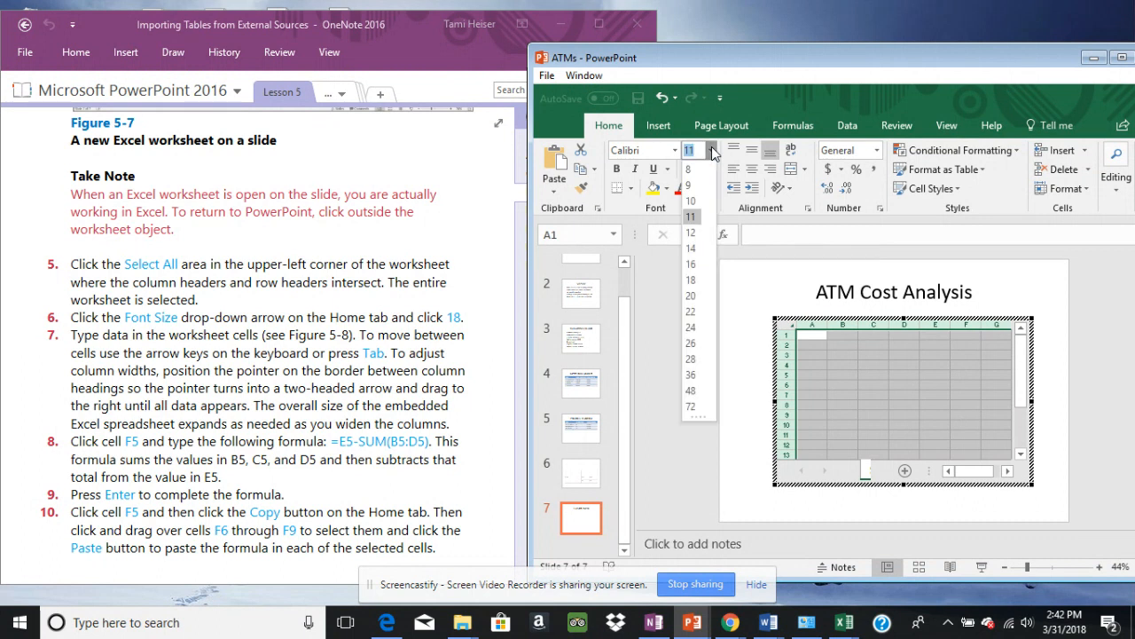
left_click(702, 281)
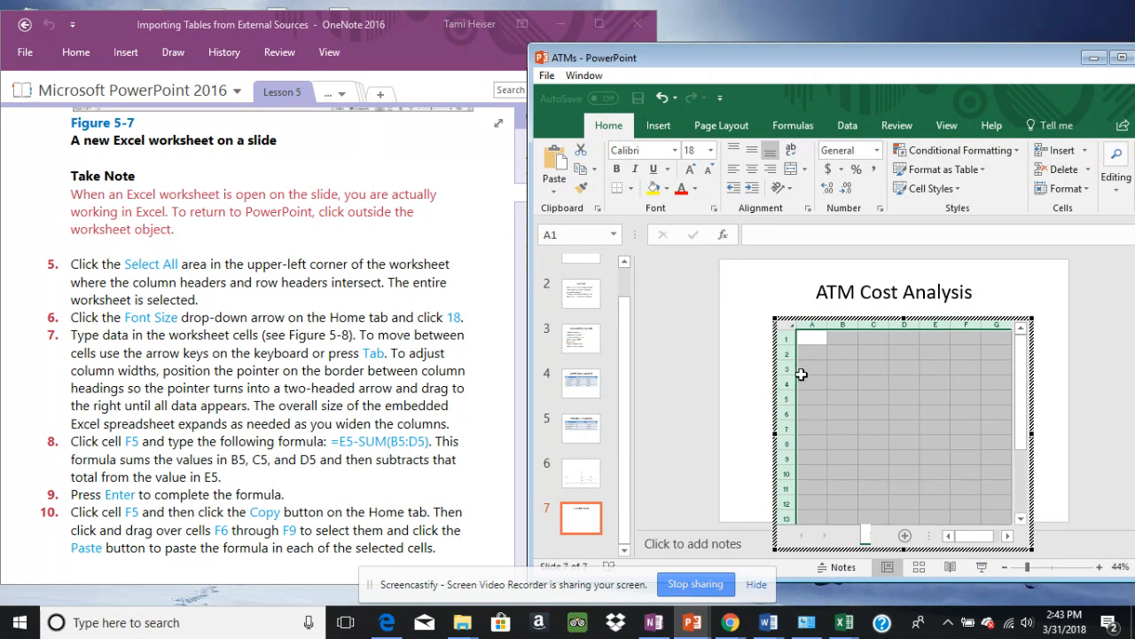
- Enter the formula =E5-SUM(B5:D5) in cell F5 of the embedded worksheet
left_click(971, 399)
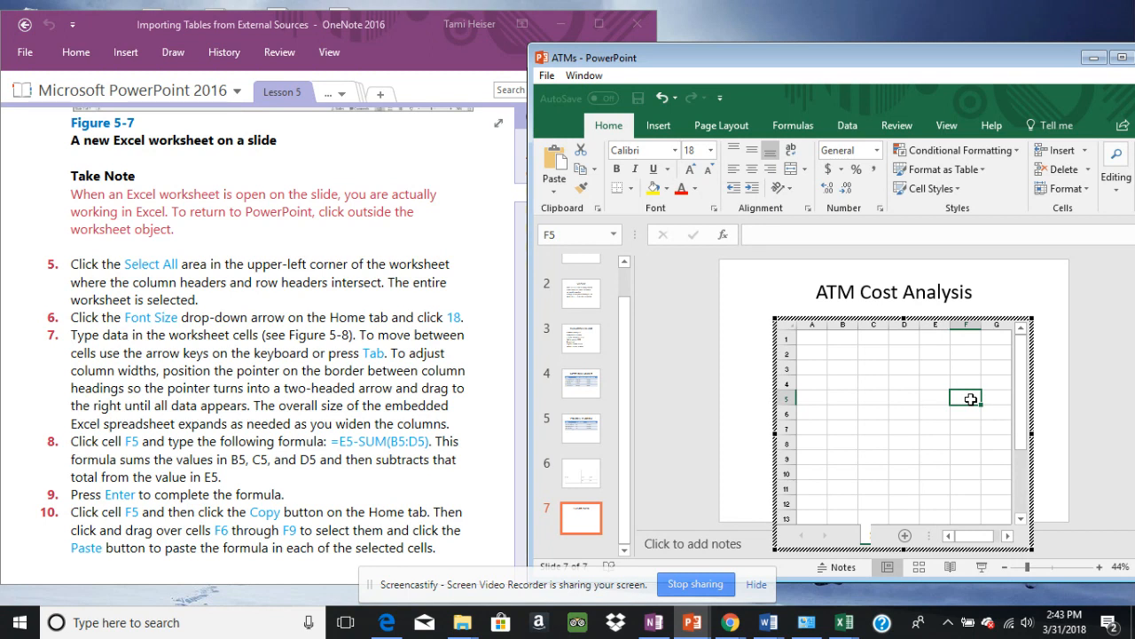
type("=e5")
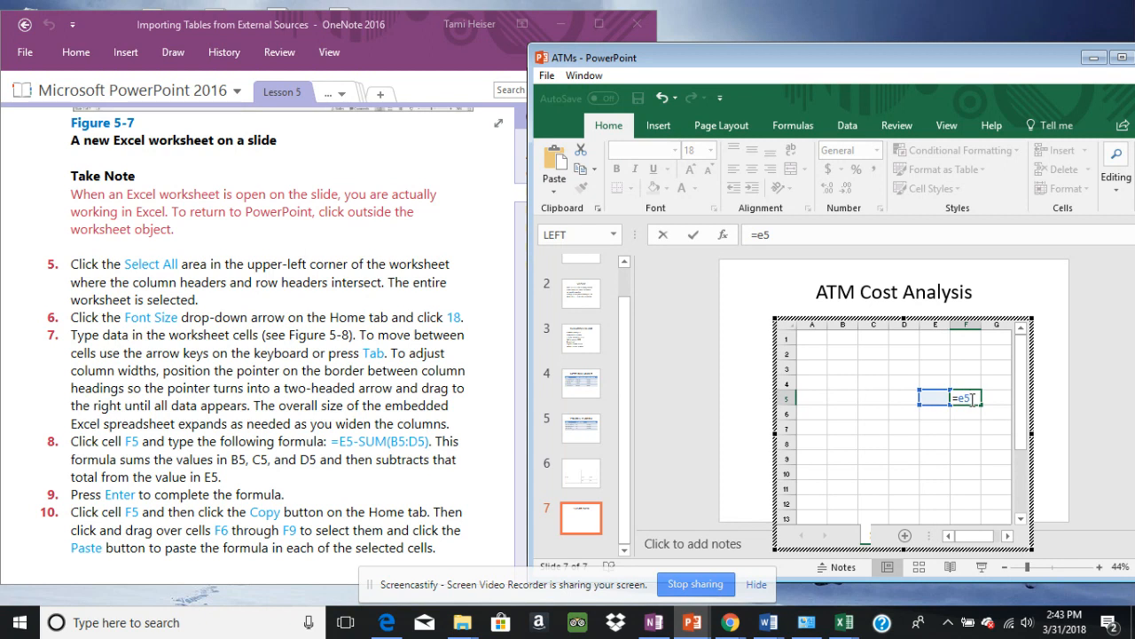
type("-sum(")
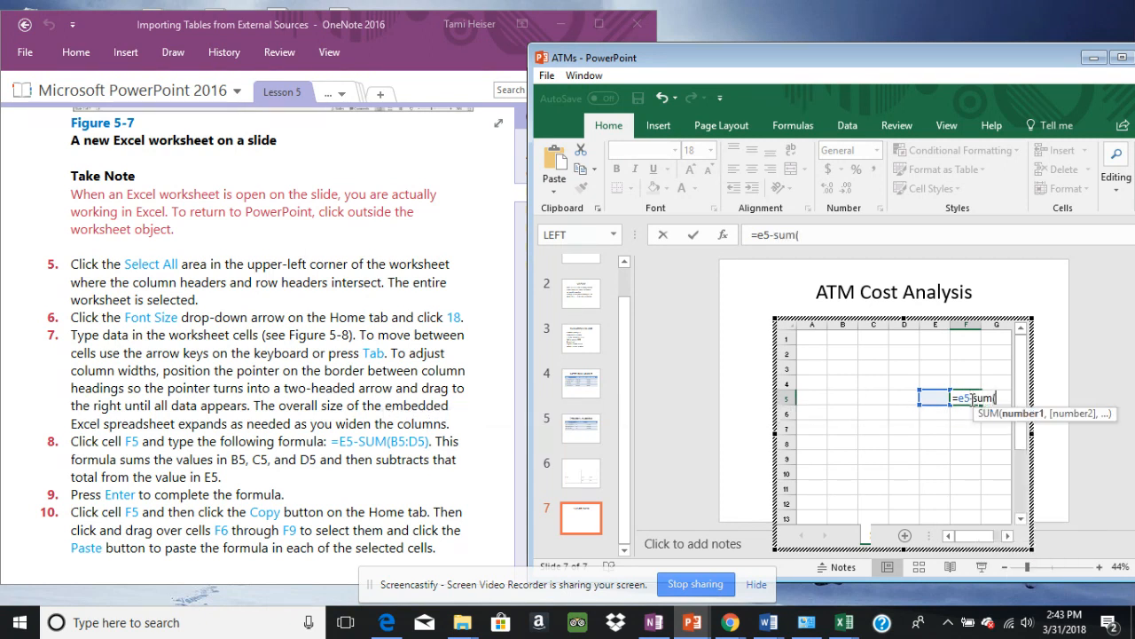
type("b5")
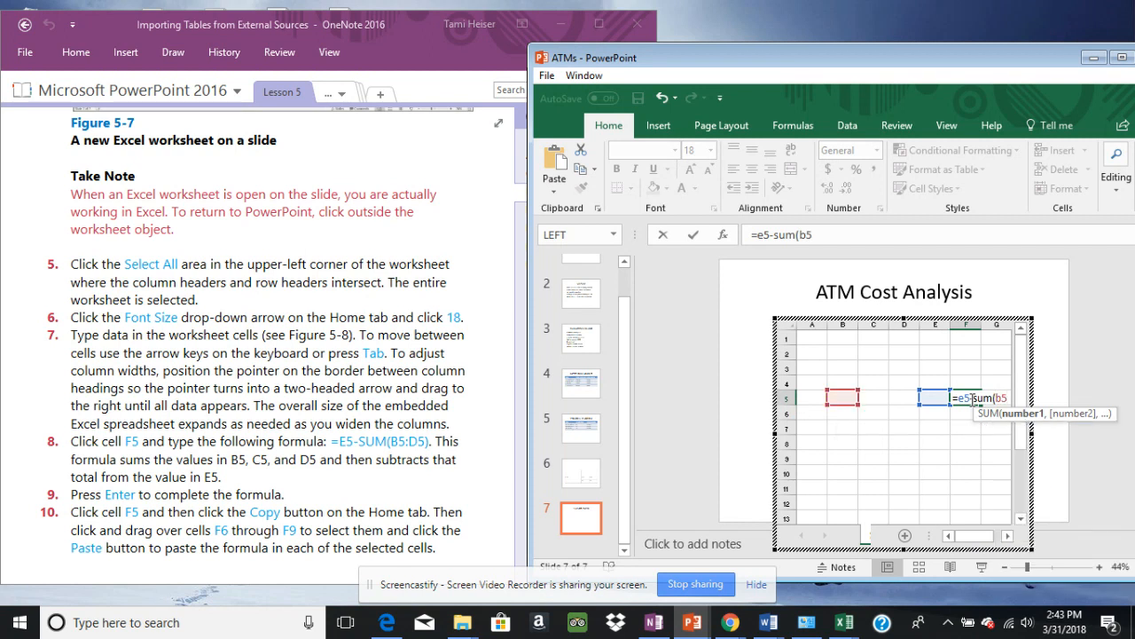
type(":d5)")
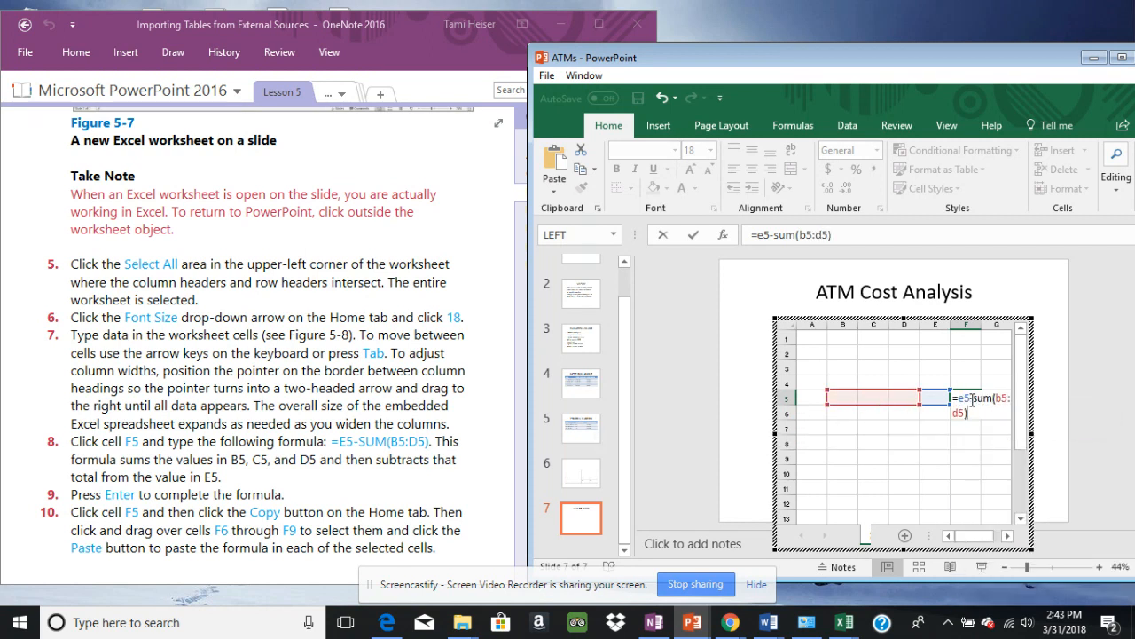
key("Return")
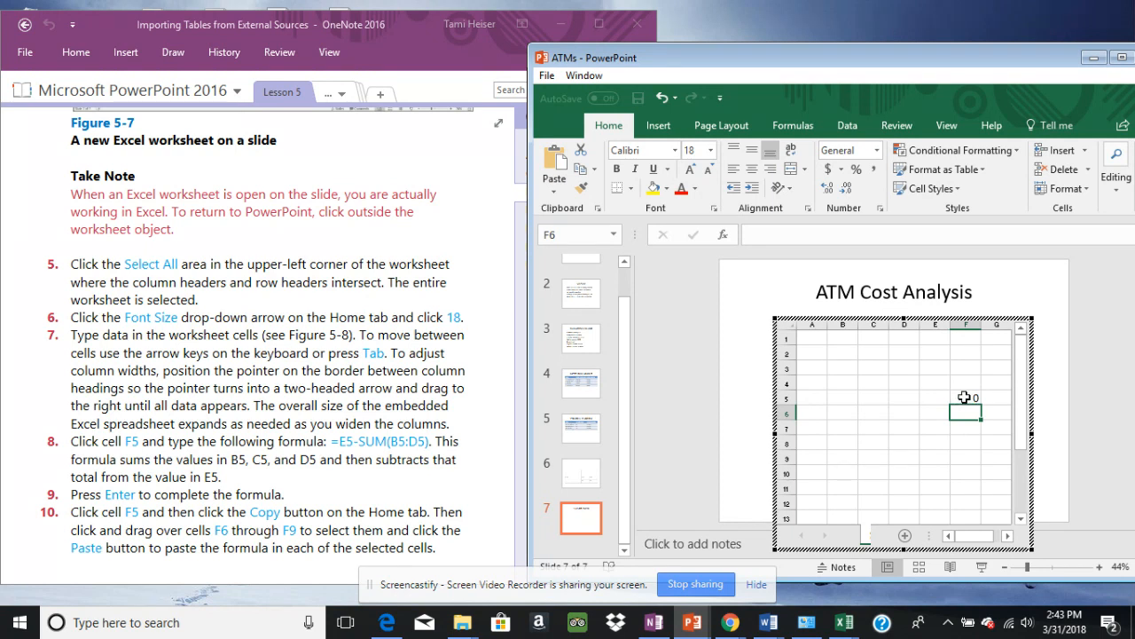
- Copy the formula in cell F5 into cells F6 through F9
left_click(964, 397)
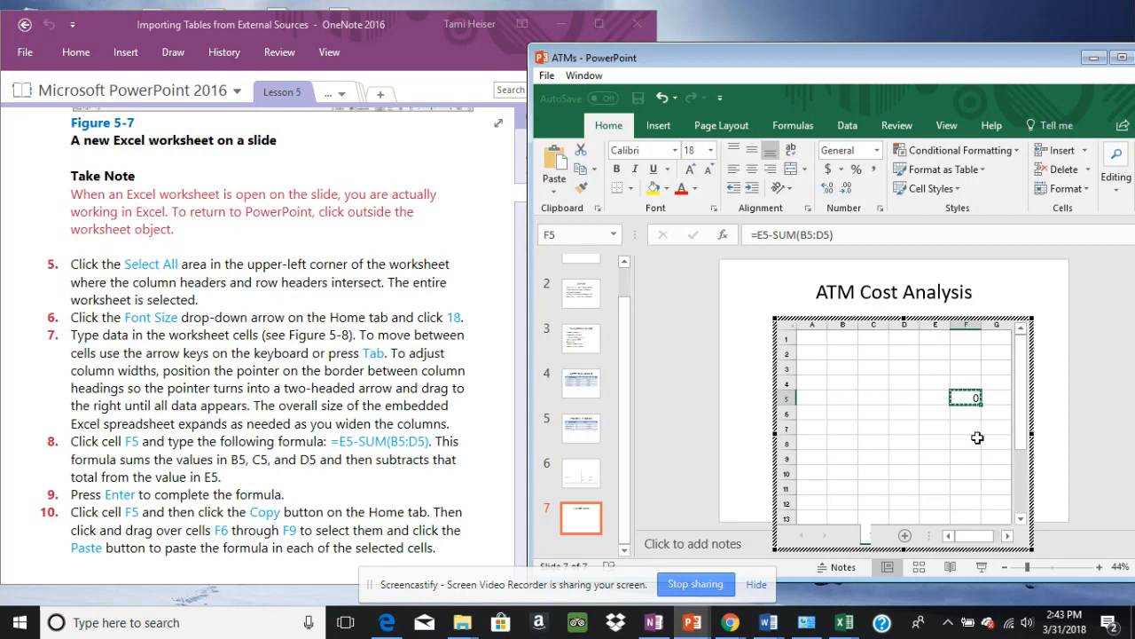
left_click_drag(969, 412, 967, 455)
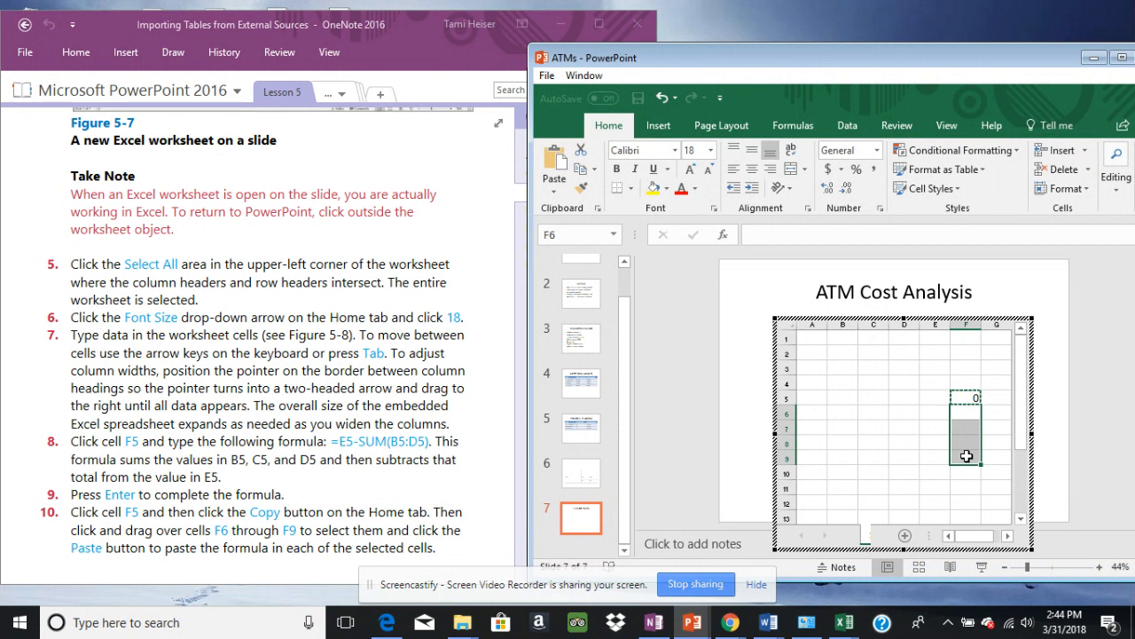
key("ctrl+v")
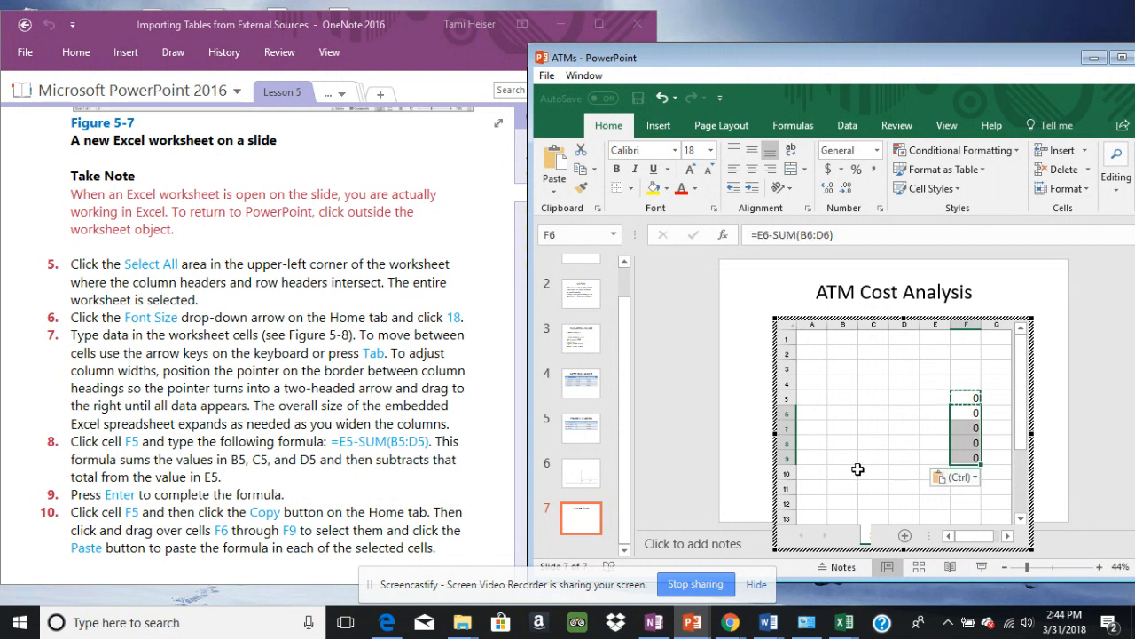
- Consult Figure 5-8 in the OneNote lesson and enter "Woodgrave Bank" in cell A1 of the PowerPoint slide's worksheet
left_click(481, 453)
scroll(479, 454, "down", 5)
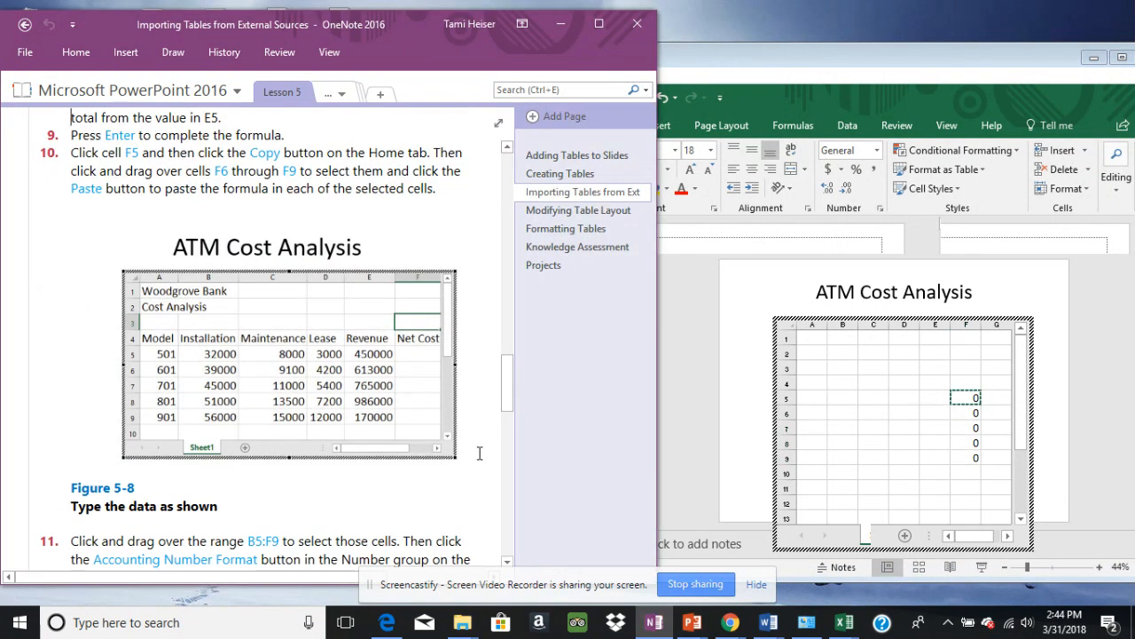
scroll(478, 453, "down", 2)
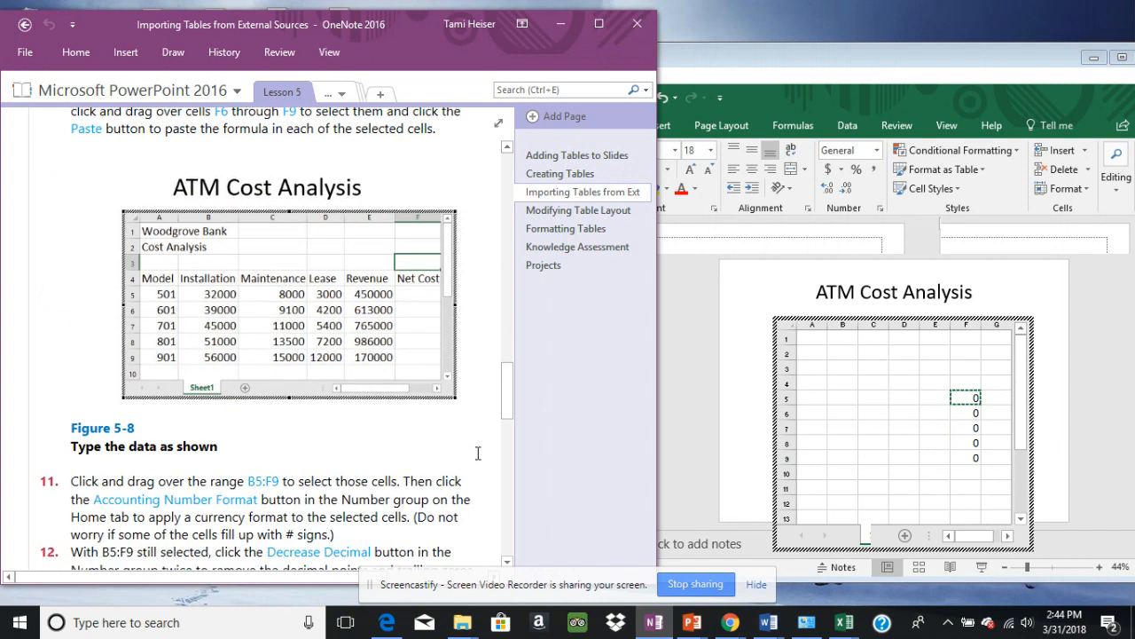
scroll(477, 453, "up", 10)
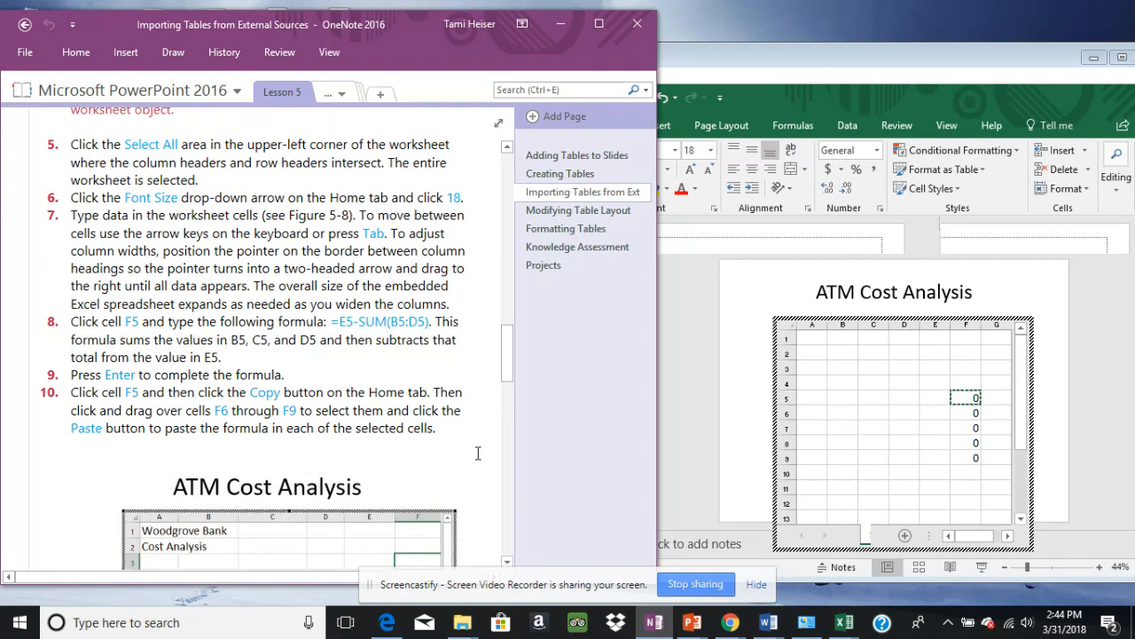
scroll(477, 453, "down", 2)
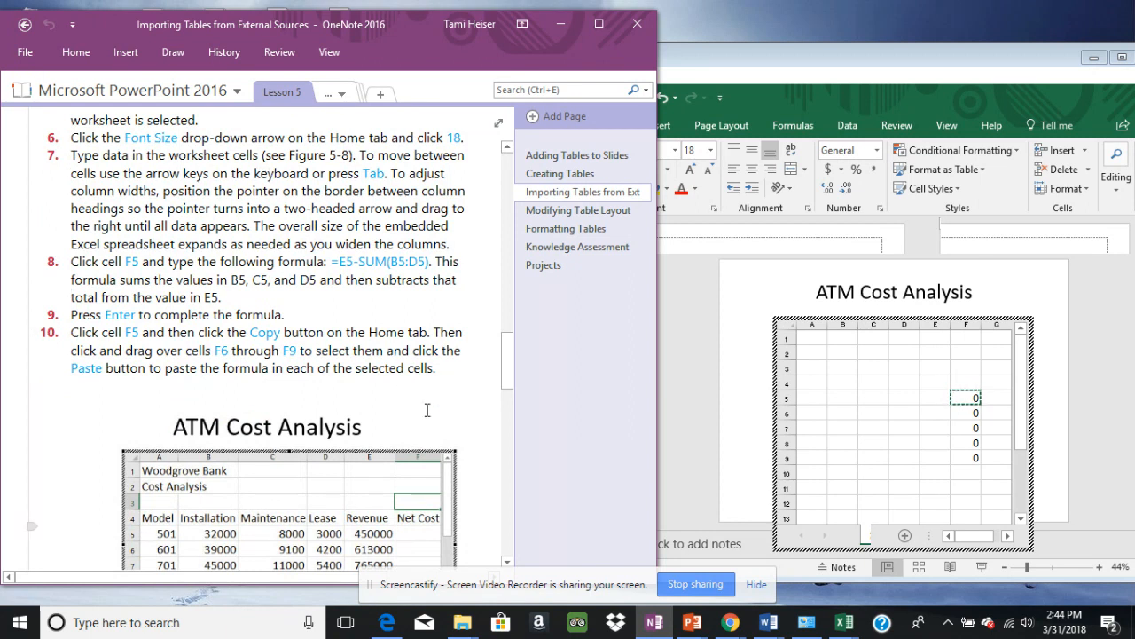
scroll(465, 416, "down", 4)
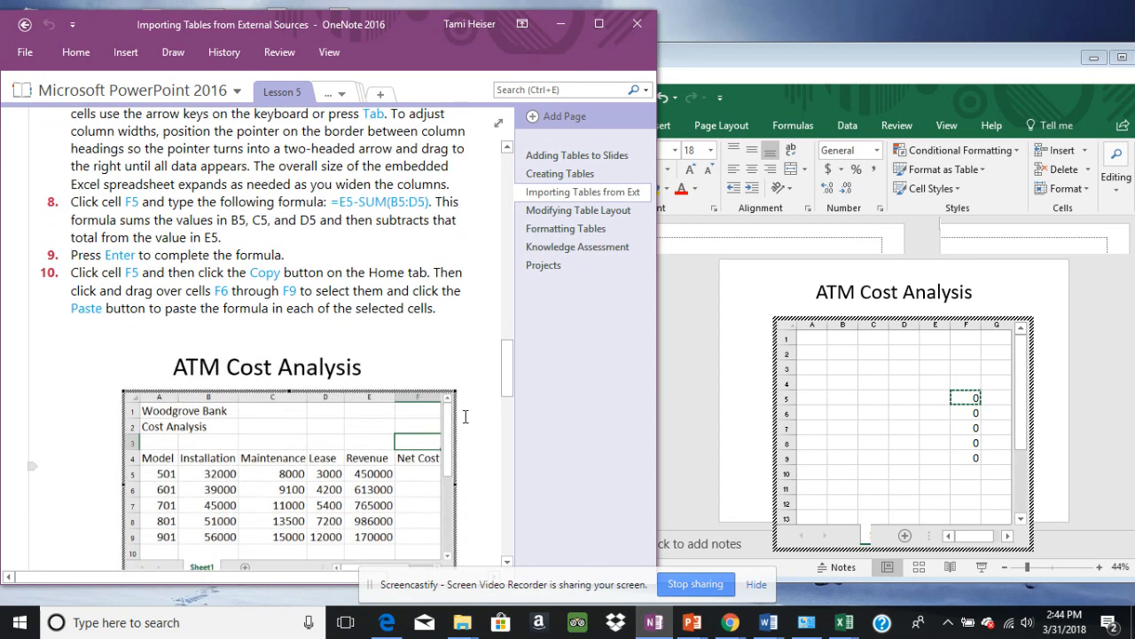
left_click(814, 338)
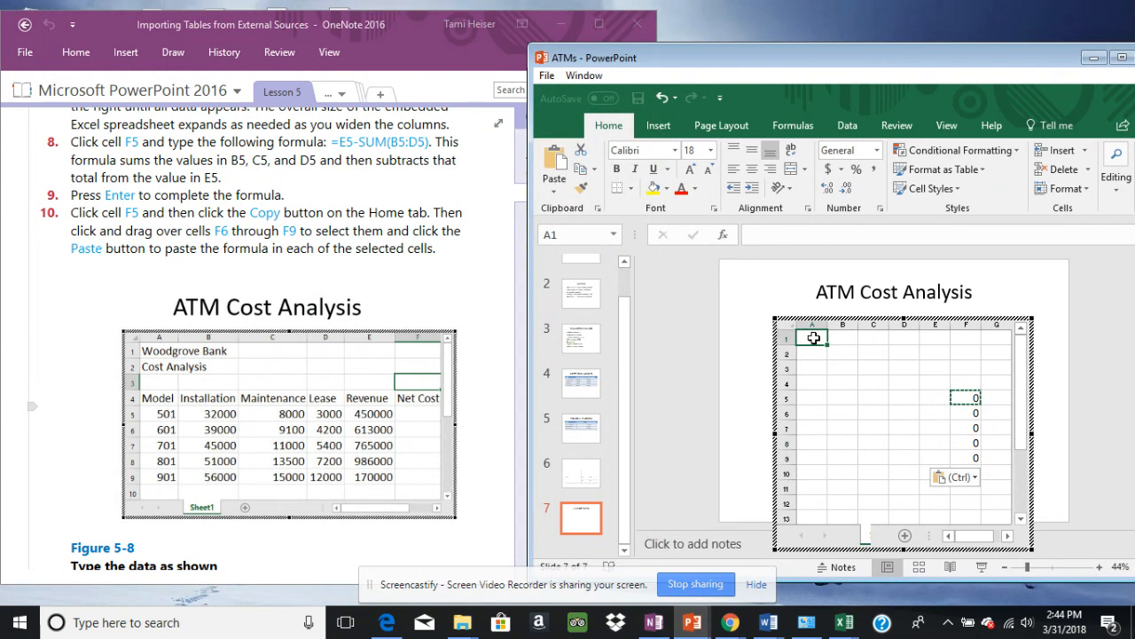
type("Woodgr")
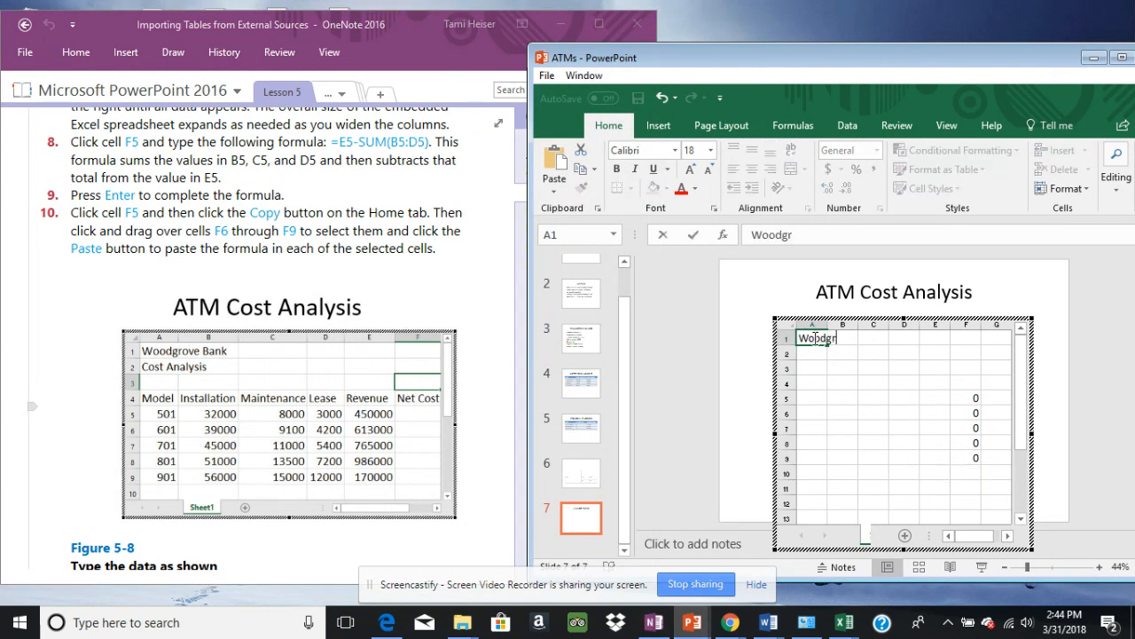
type("ave Bank")
- Enter the subtitle "Cost Analysis" in cell A2
left_click(820, 353)
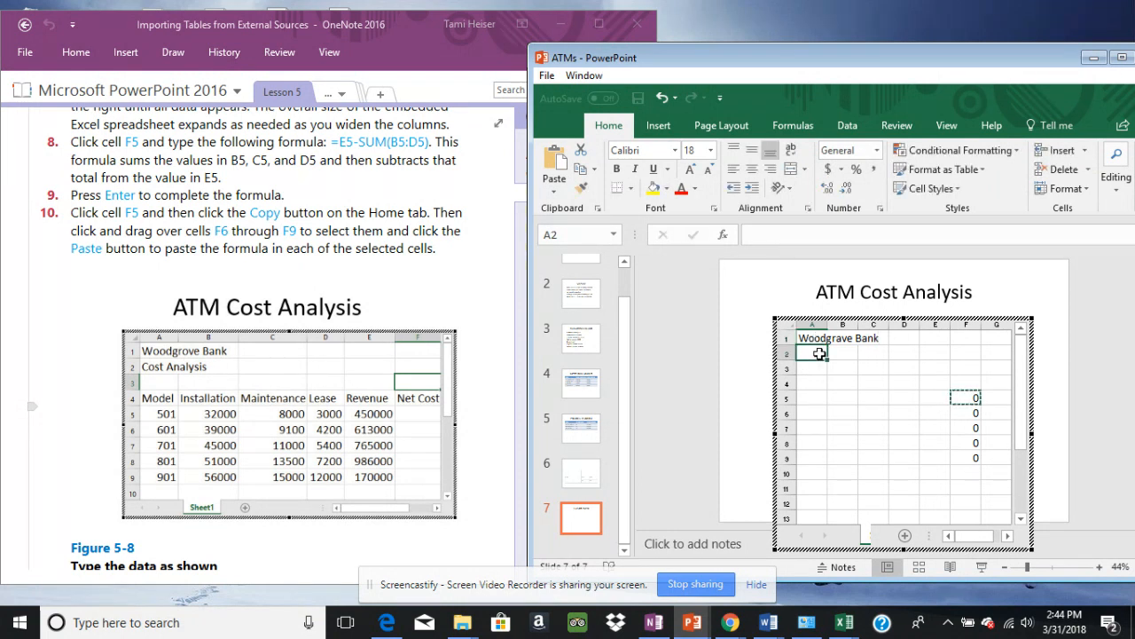
key("Tab")
type("c")
key("BackSpace")
left_click(819, 353)
type("Cost Analysis")
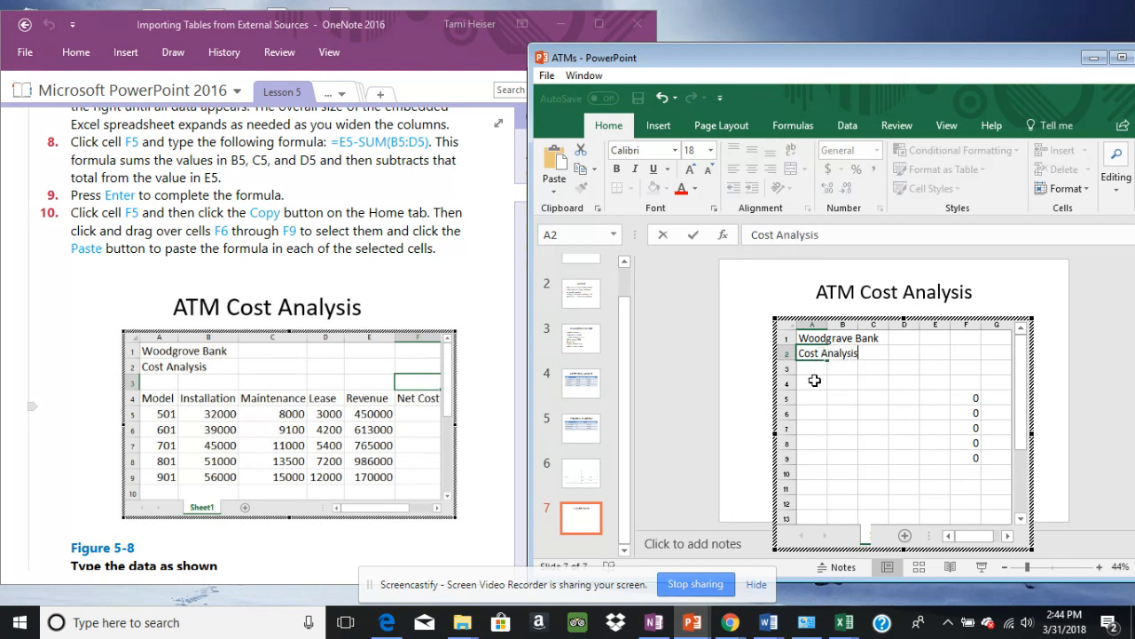
- Enter the column headings Model, Installation, Maintenance, Lease, Revenue and Net Cost in cells A4 through F4
left_click(822, 382)
type("Model")
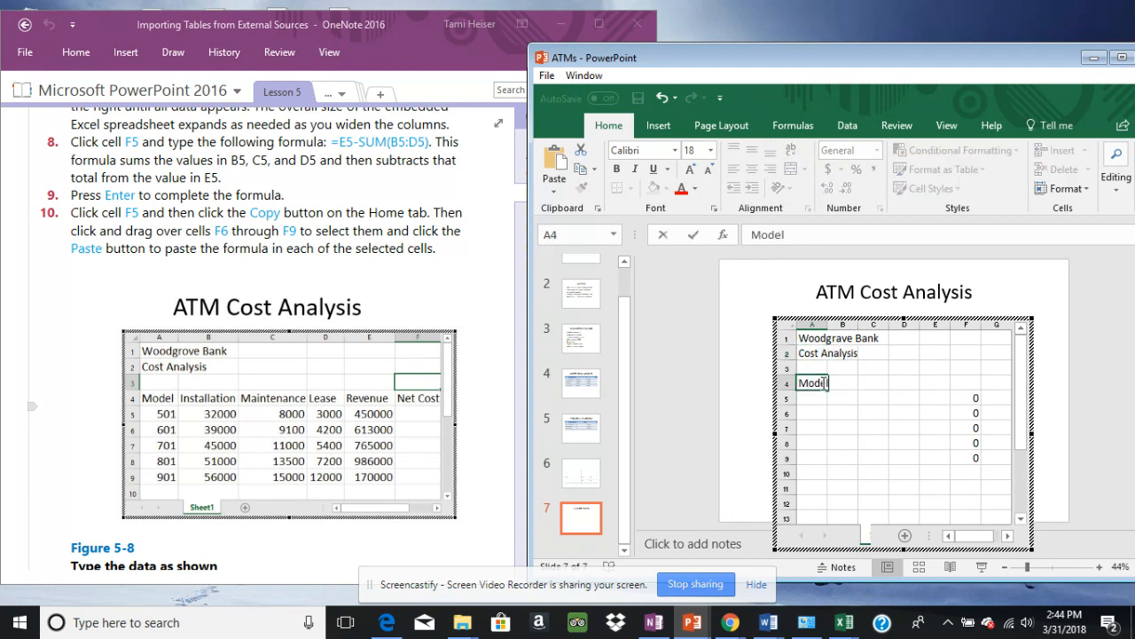
key("Tab")
type("Installation")
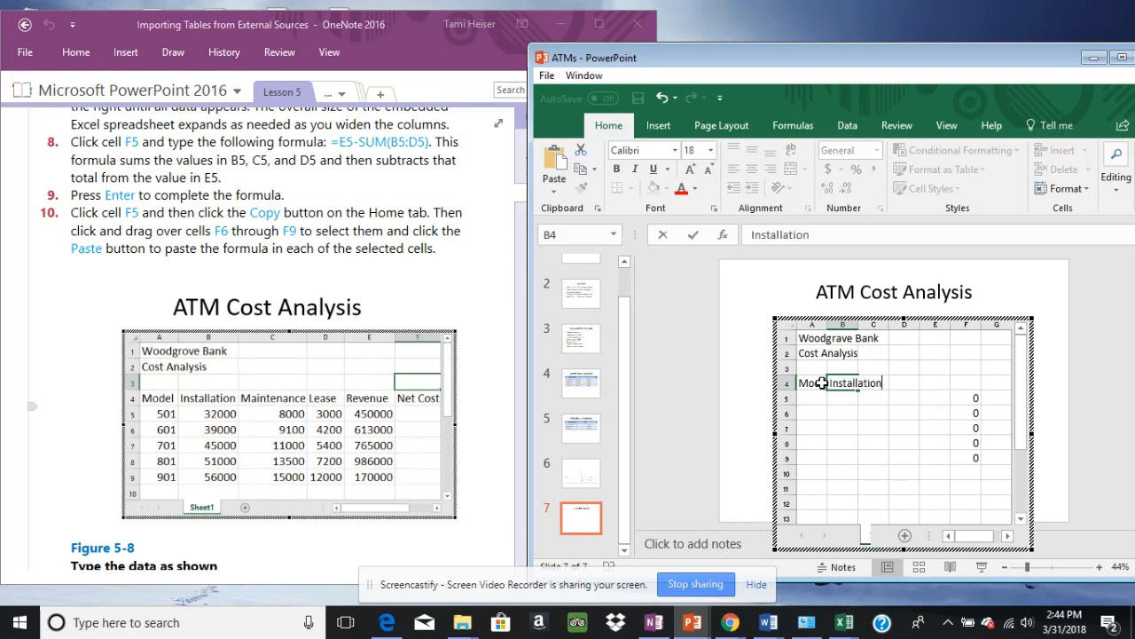
key("Tab")
type("M")
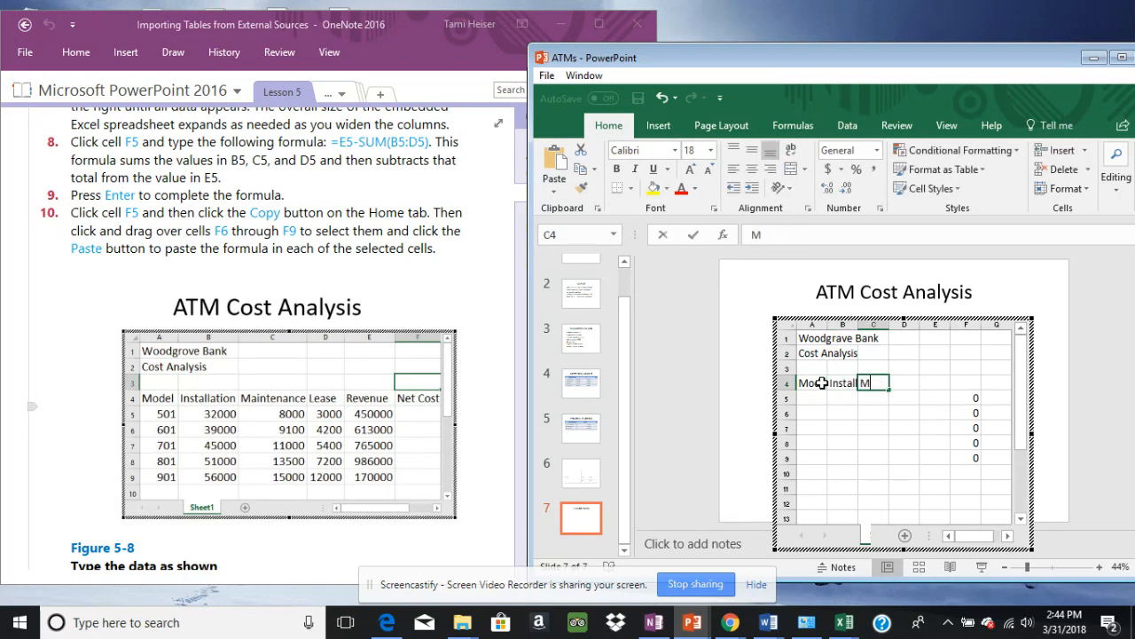
type("aint")
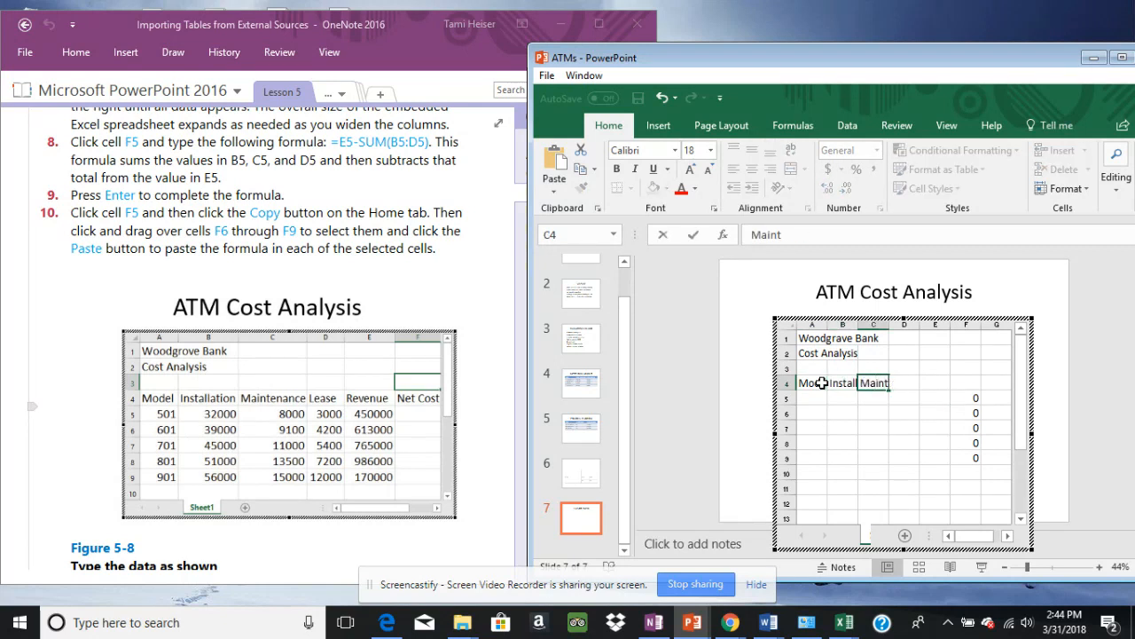
type("enance")
key("Tab")
type("Lease")
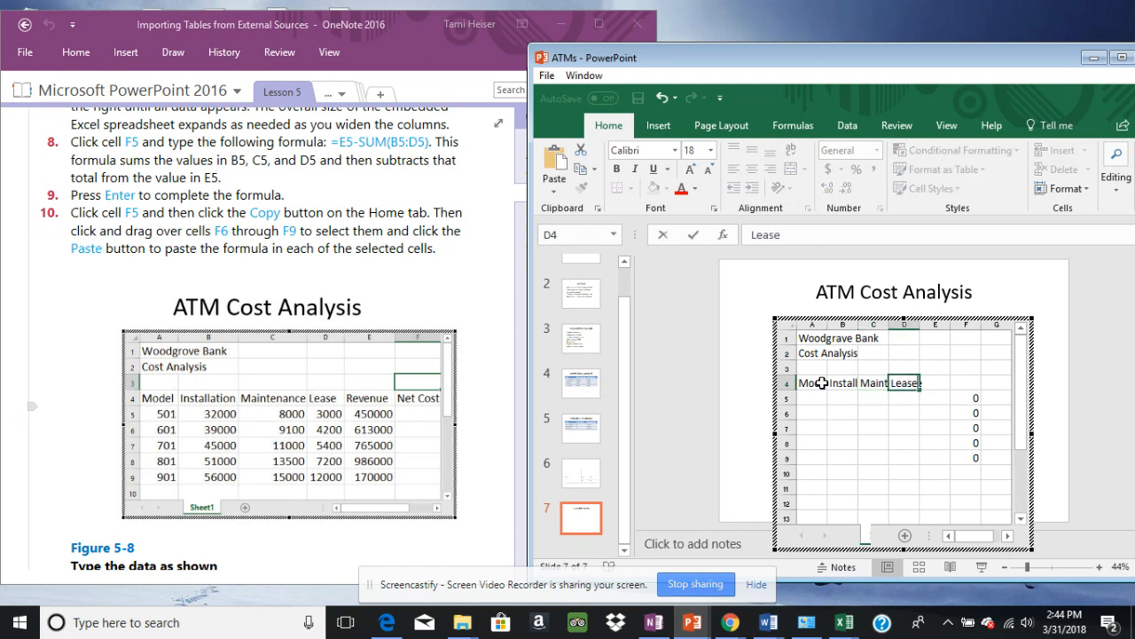
key("Tab")
type("Revenue")
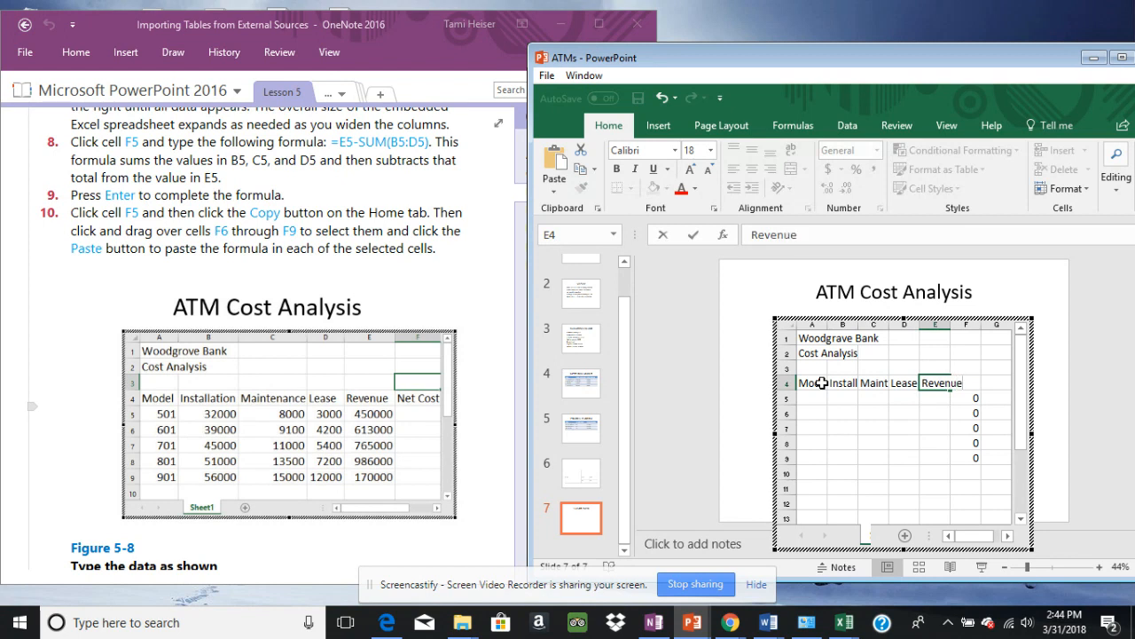
key("Tab")
type("Net Cost")
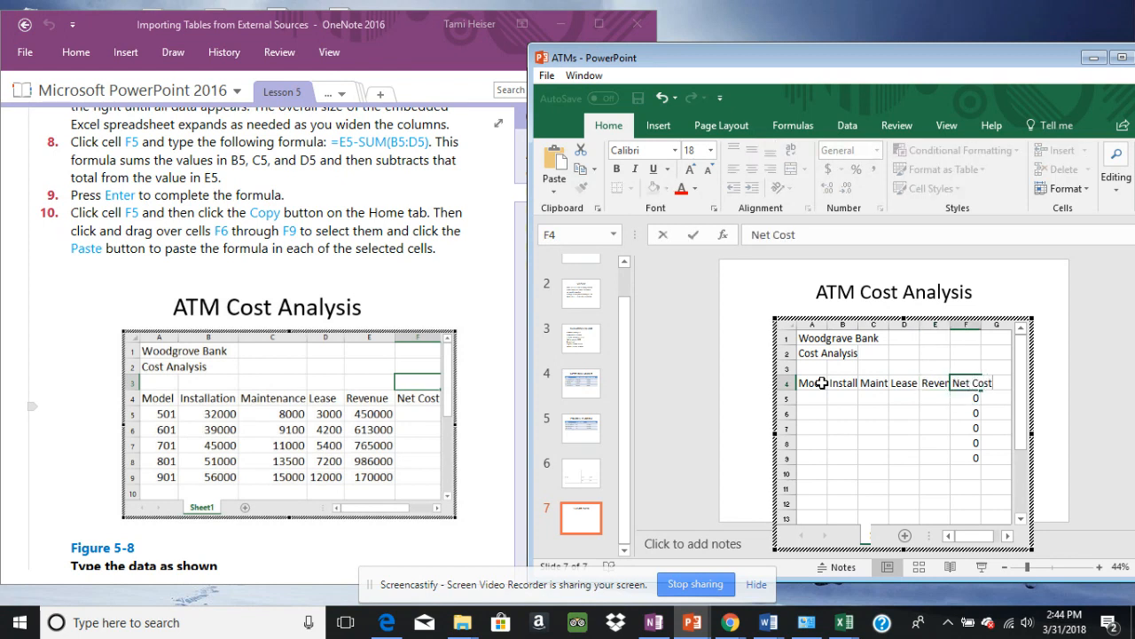
- Widen the Model, Installation, Maintenance, Revenue and Net Cost columns to fit their headings
left_click(786, 368)
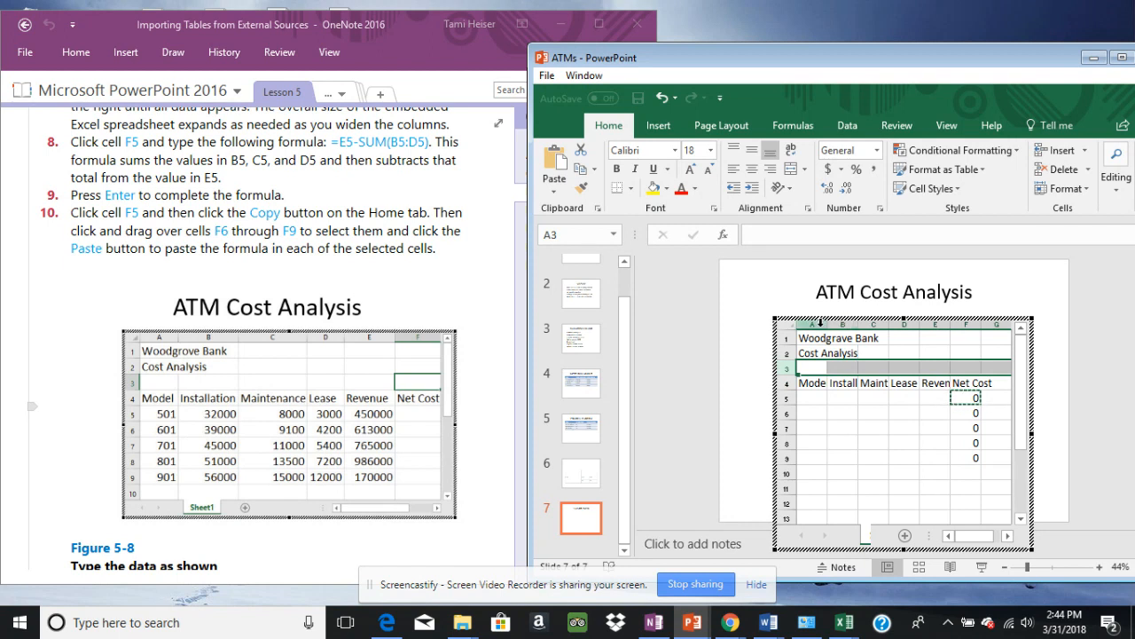
left_click_drag(828, 323, 958, 323)
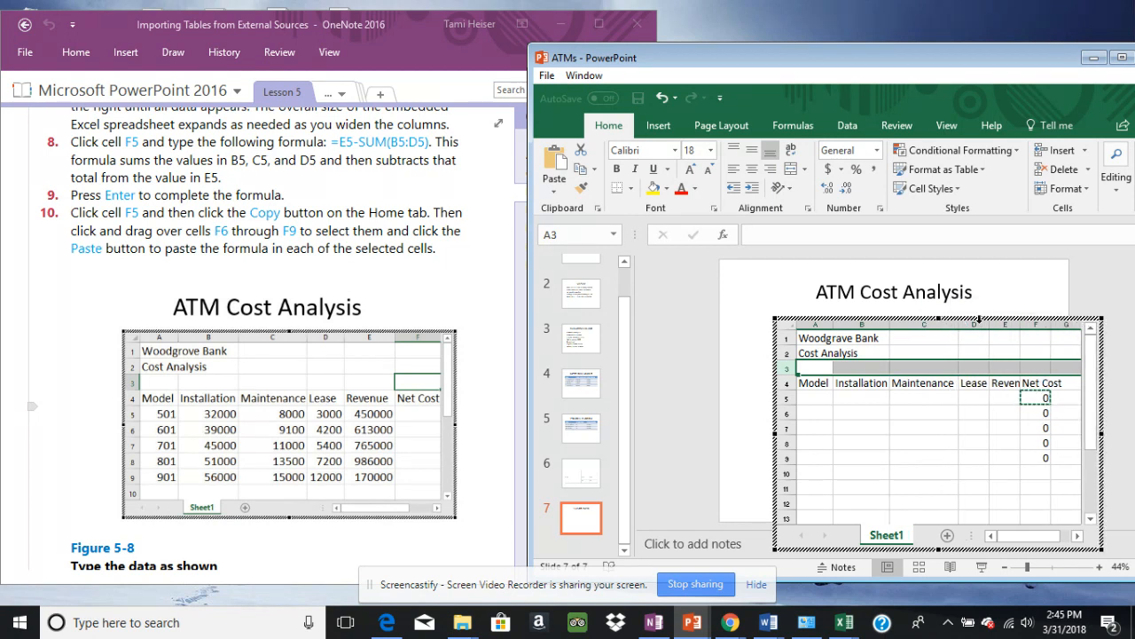
left_click_drag(1022, 323, 1081, 324)
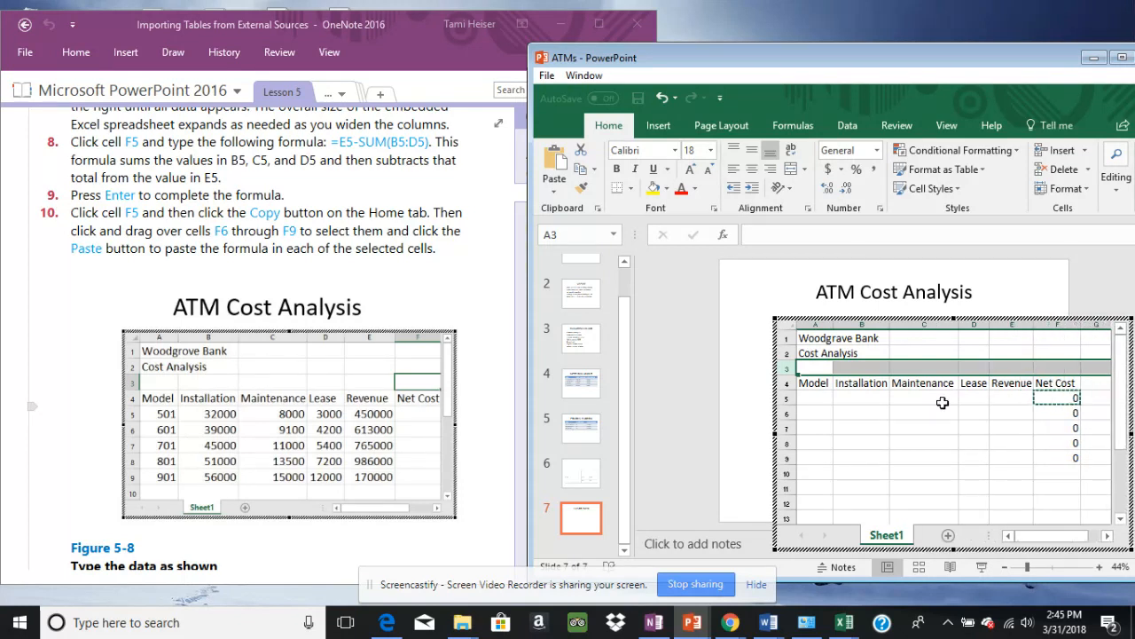
- Enter the model numbers 501, 601, 701, 801 and 901 in cells A5 through A9
left_click(814, 398)
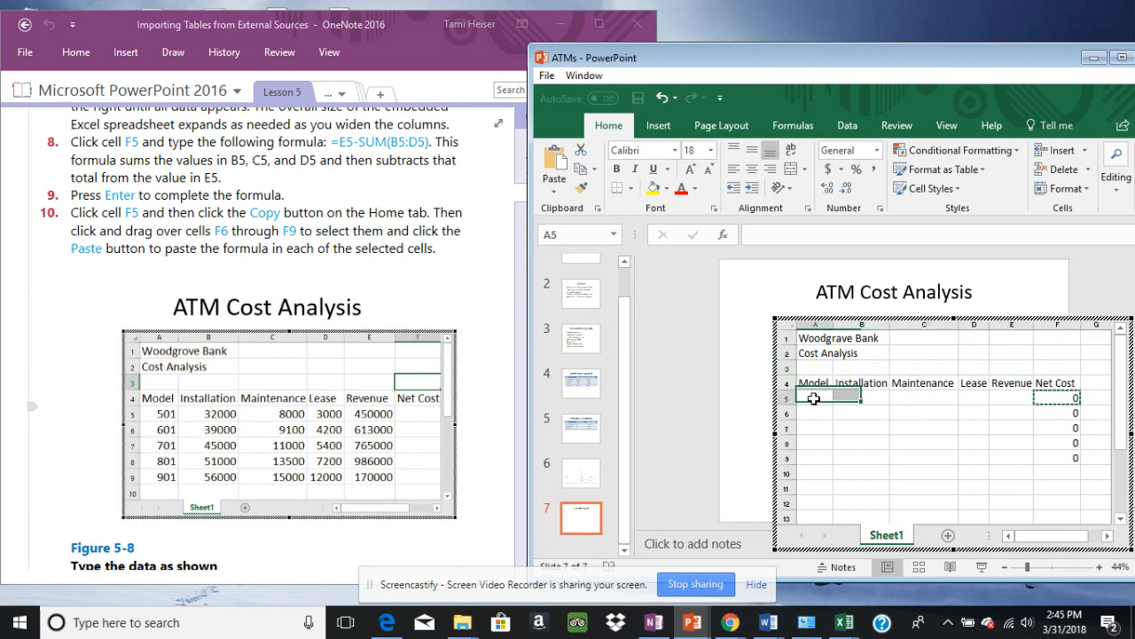
type("501")
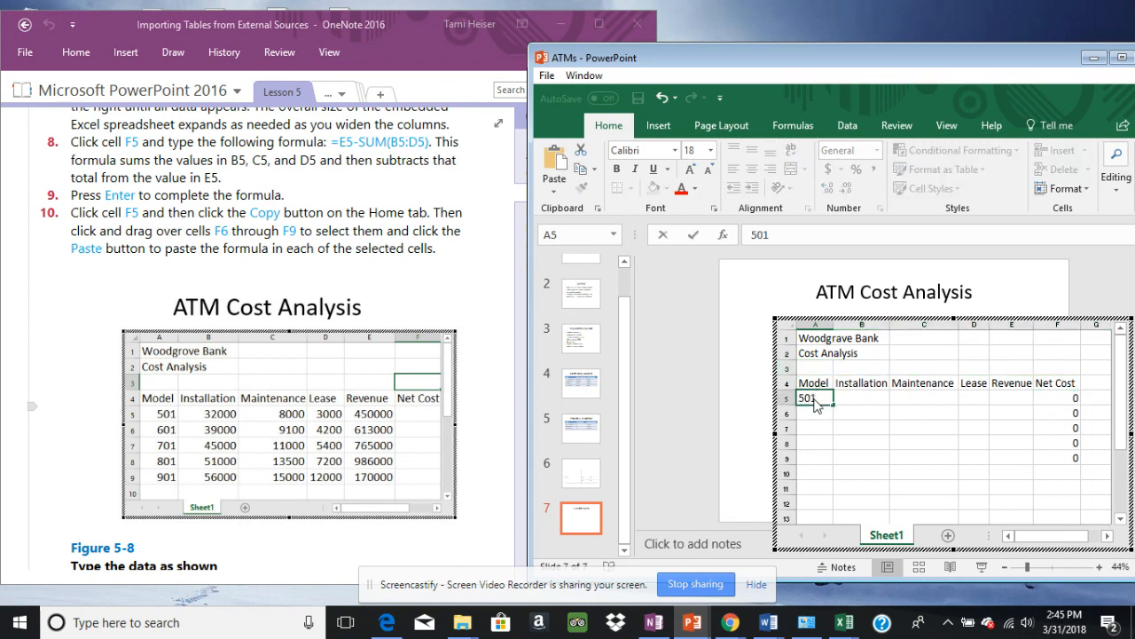
key("Return")
type("601")
key("Return")
type("70")
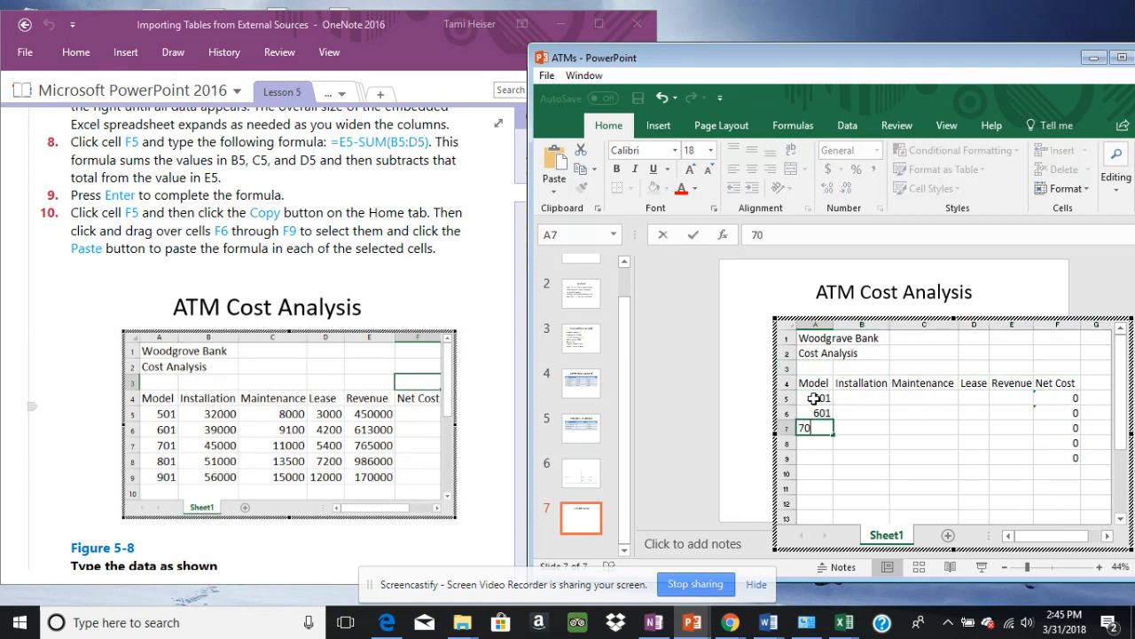
key("Return")
type("1")
key("Up")
type("701")
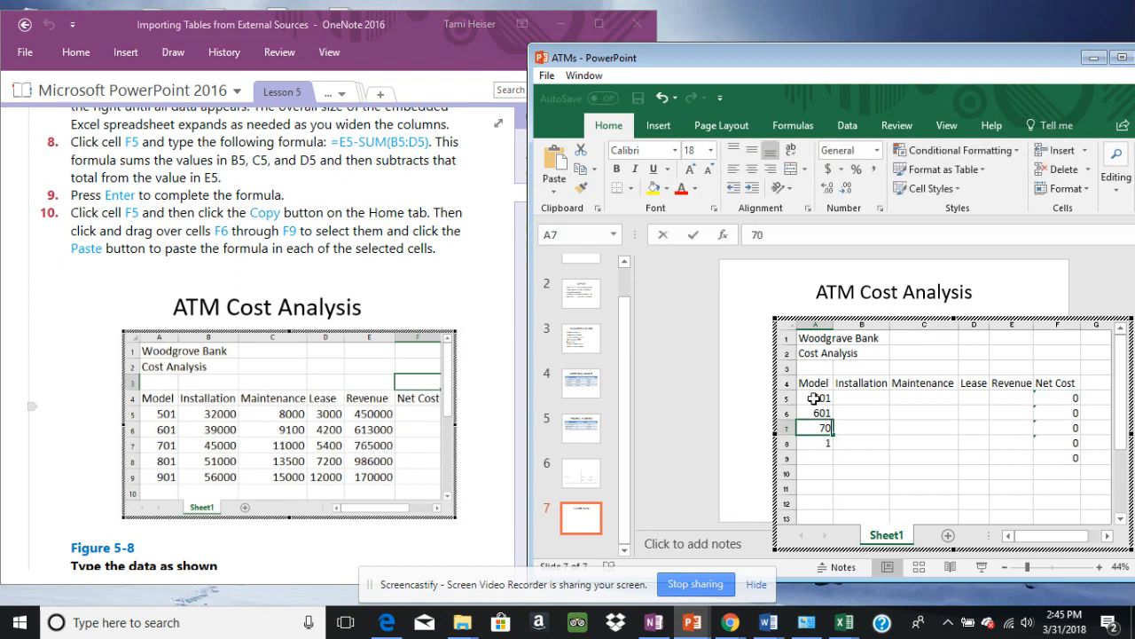
key("Return")
type("801")
key("Return")
type("901")
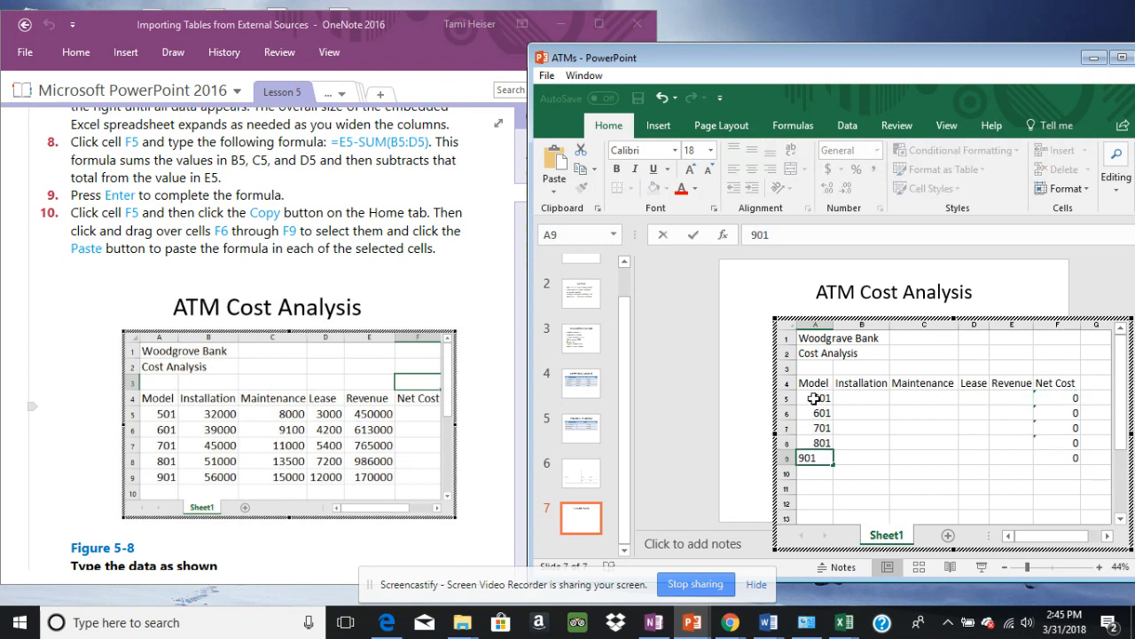
- Enter the installation costs 32000, 39000, 45000, 51000 and 56000 in cells B5 through B9
left_click(867, 398)
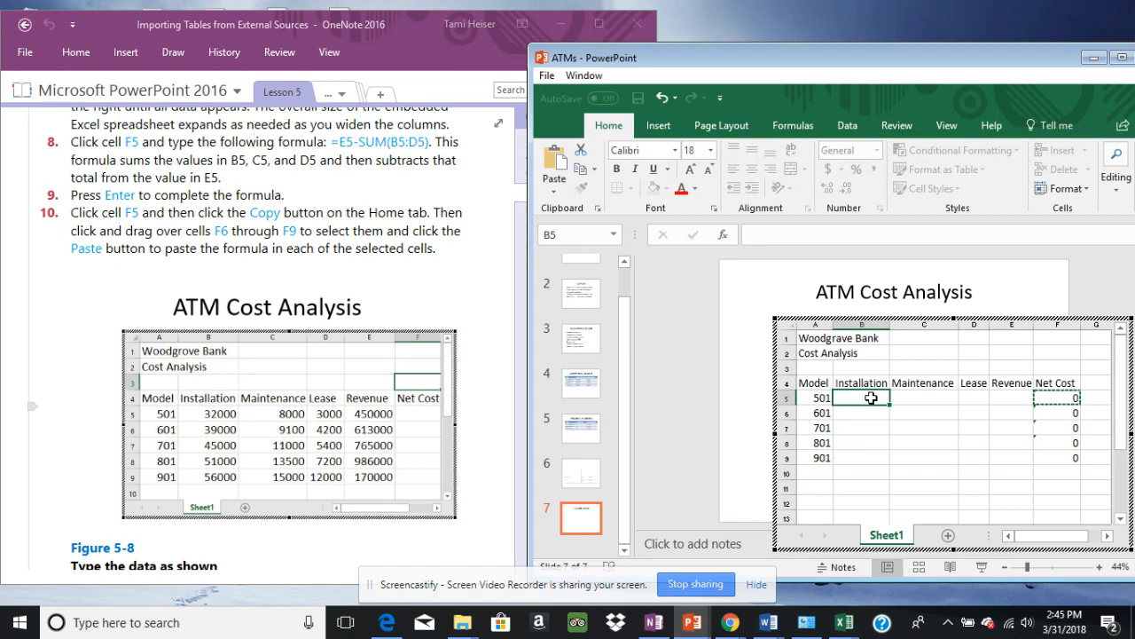
type("32000")
key("Return")
type("39000")
key("Return")
type("45000")
key("Return")
type("51000")
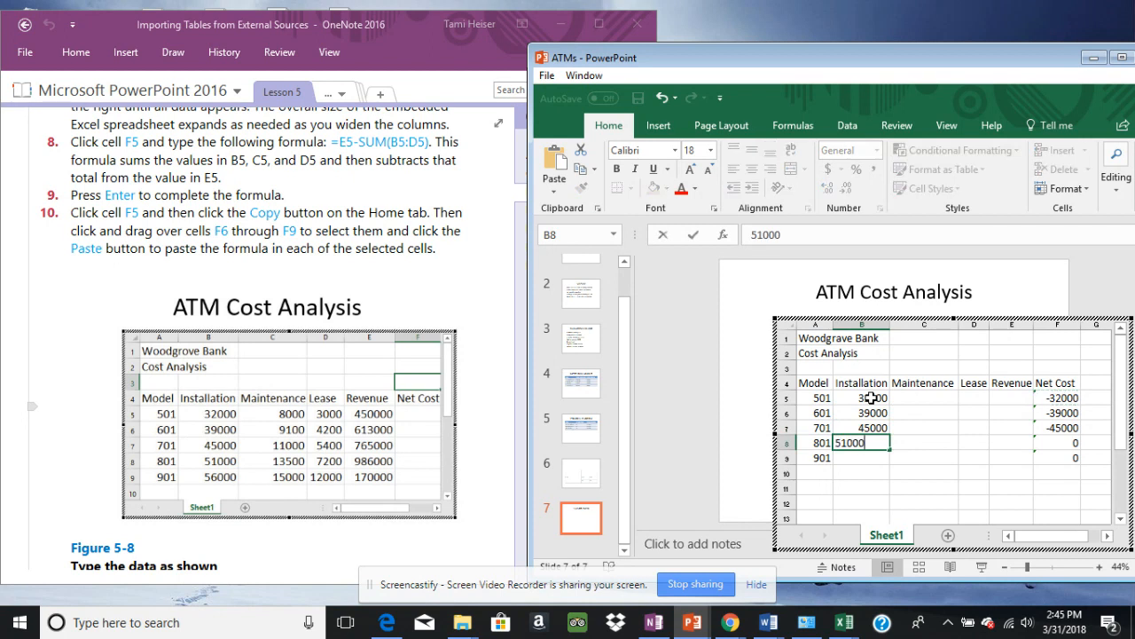
key("Return")
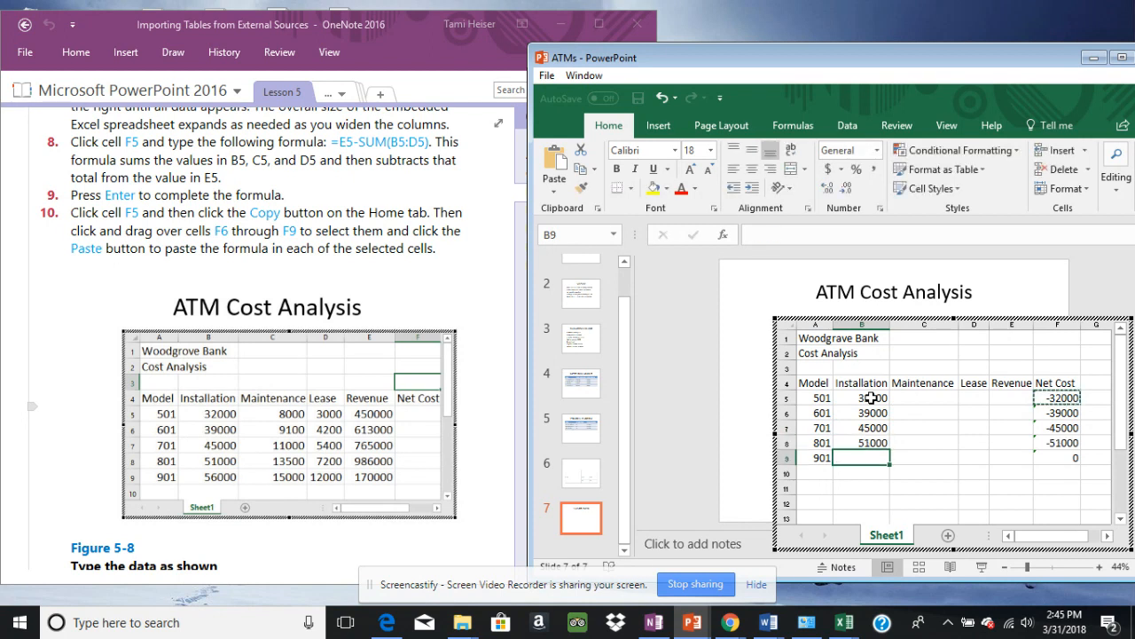
type("56000")
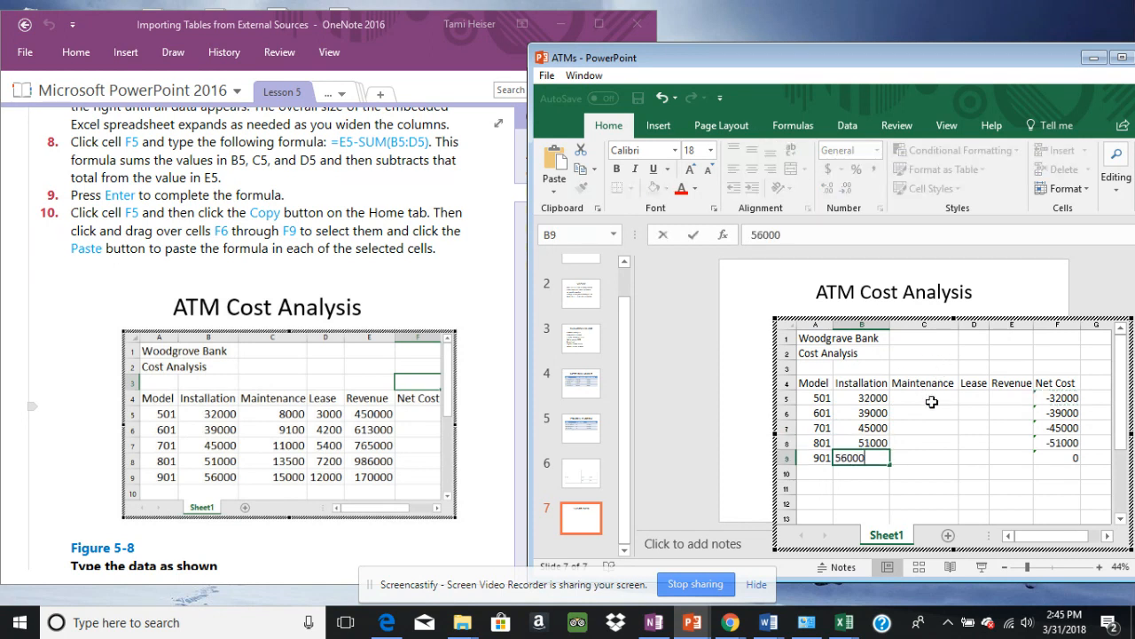
- Enter the maintenance costs 8000, 9100, 11000, 13500 and 15000 in cells C5 through C9
left_click(931, 399)
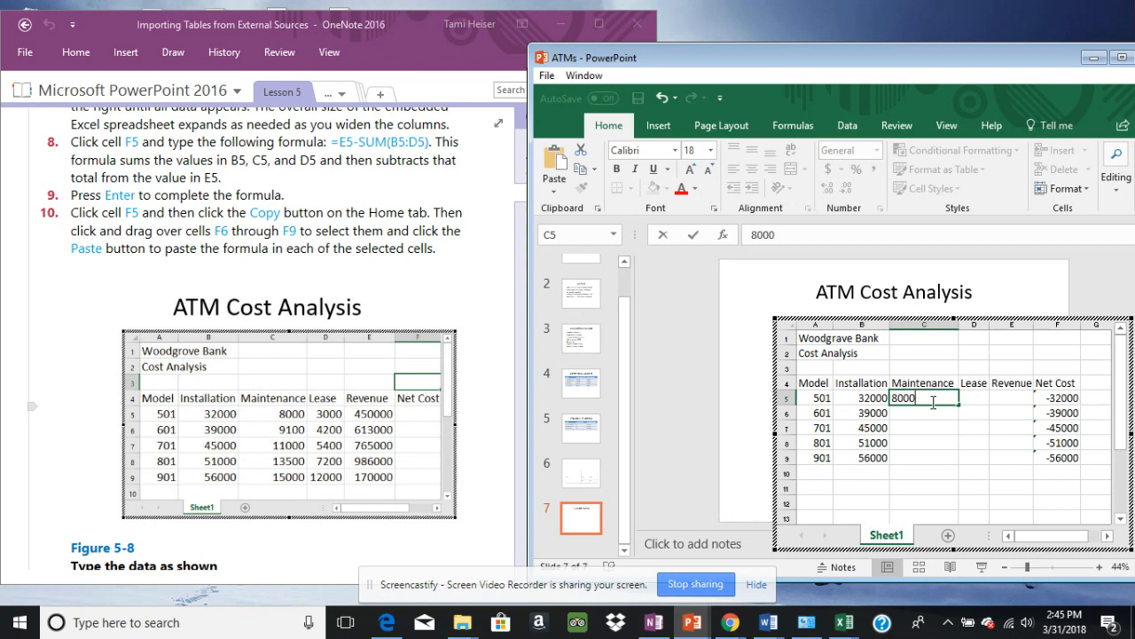
key("Return")
type("9100")
key("Return")
type("1100")
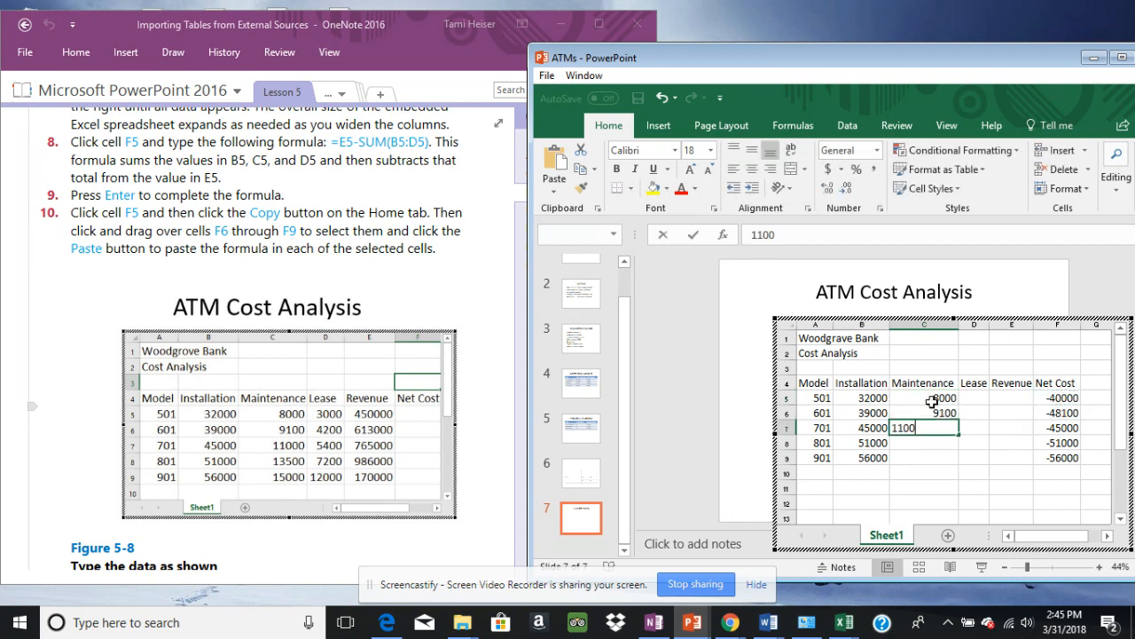
type("0")
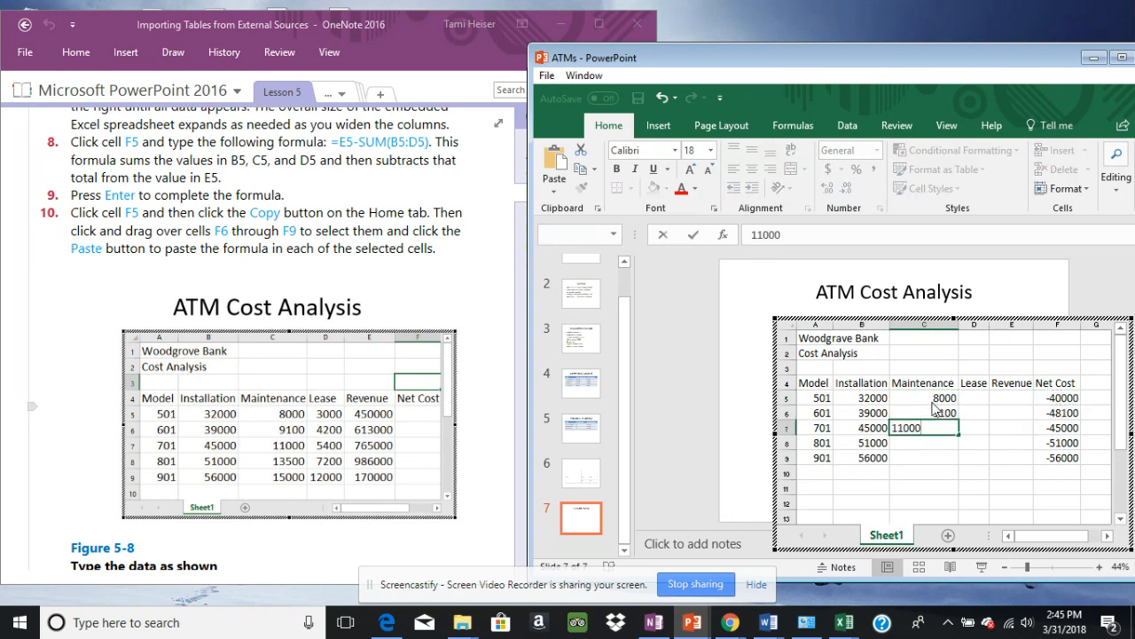
key("Return")
type("13500")
key("Return")
type("15000")
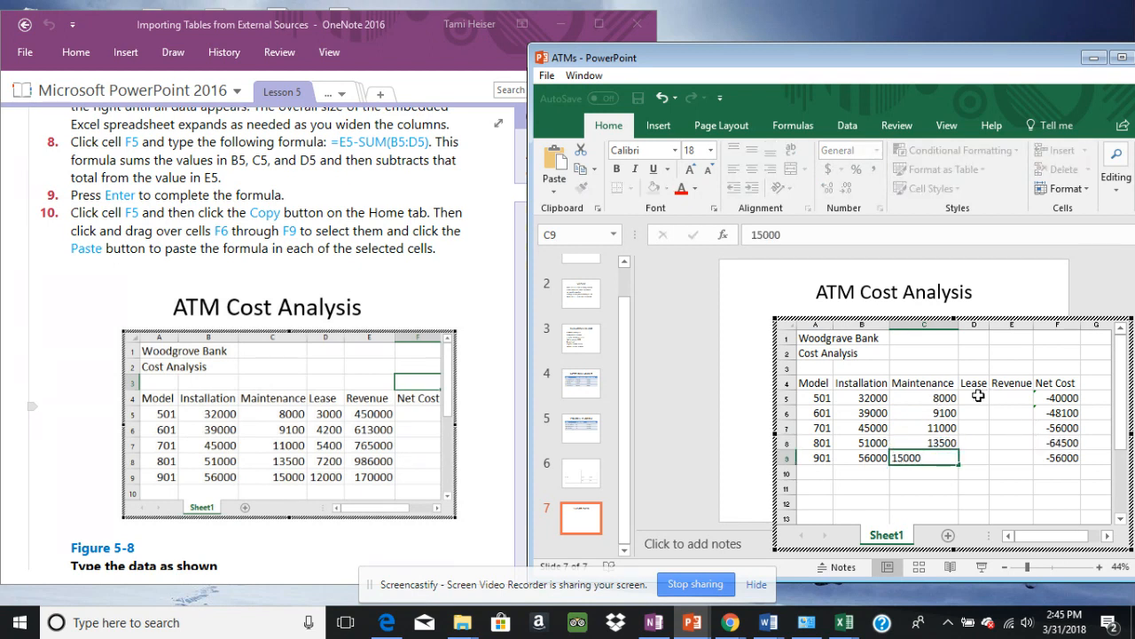
- Enter the lease costs 3000, 4200, 5400, 7200 and 12000 in cells D5 through D9
left_click(979, 398)
type("300")
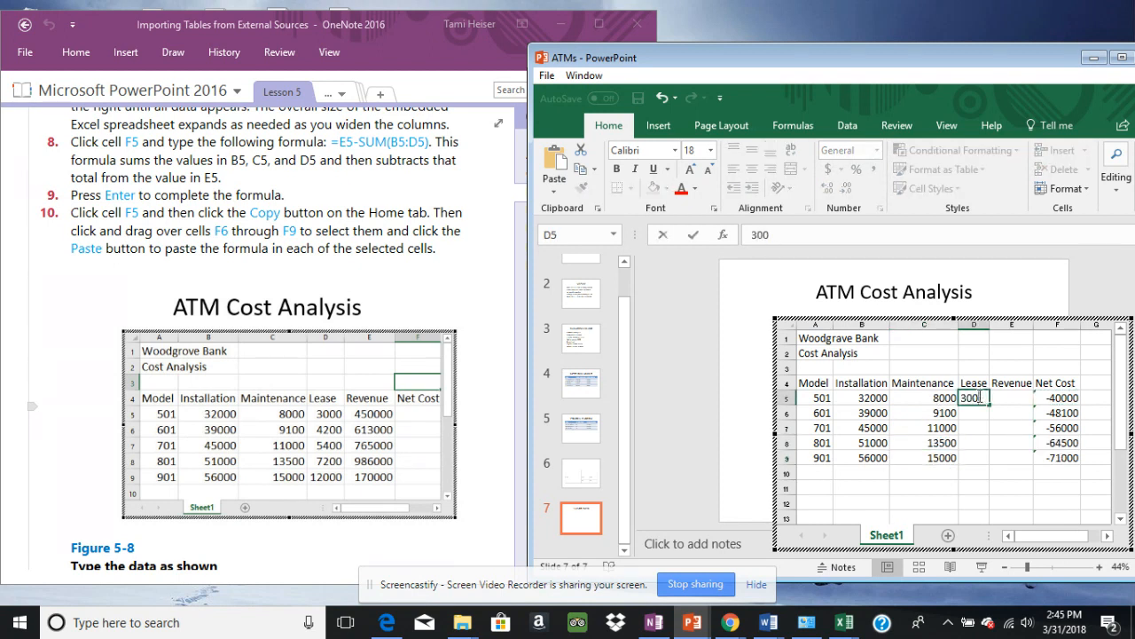
type("0")
key("Return")
type("4200")
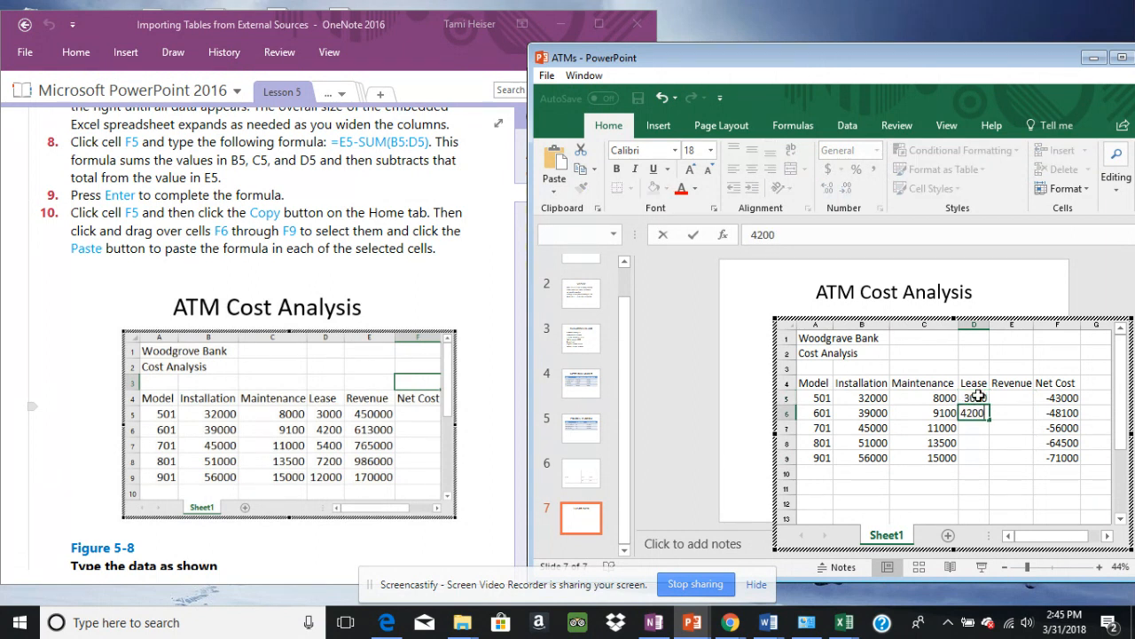
key("Return")
type("5400")
key("Return")
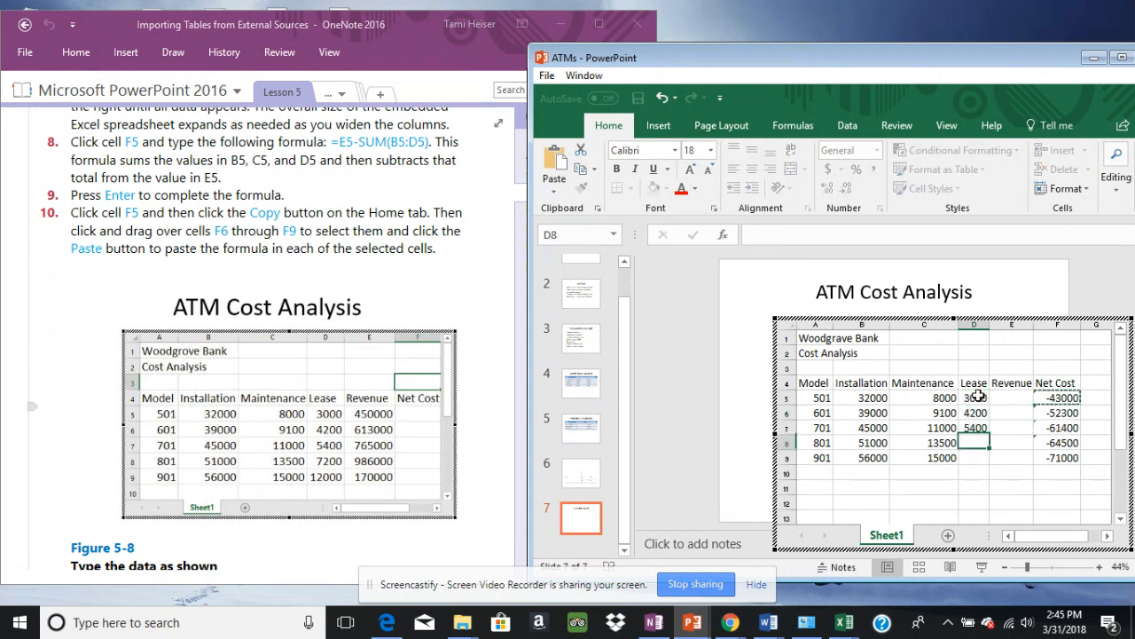
type("7200")
key("Return")
type("12000")
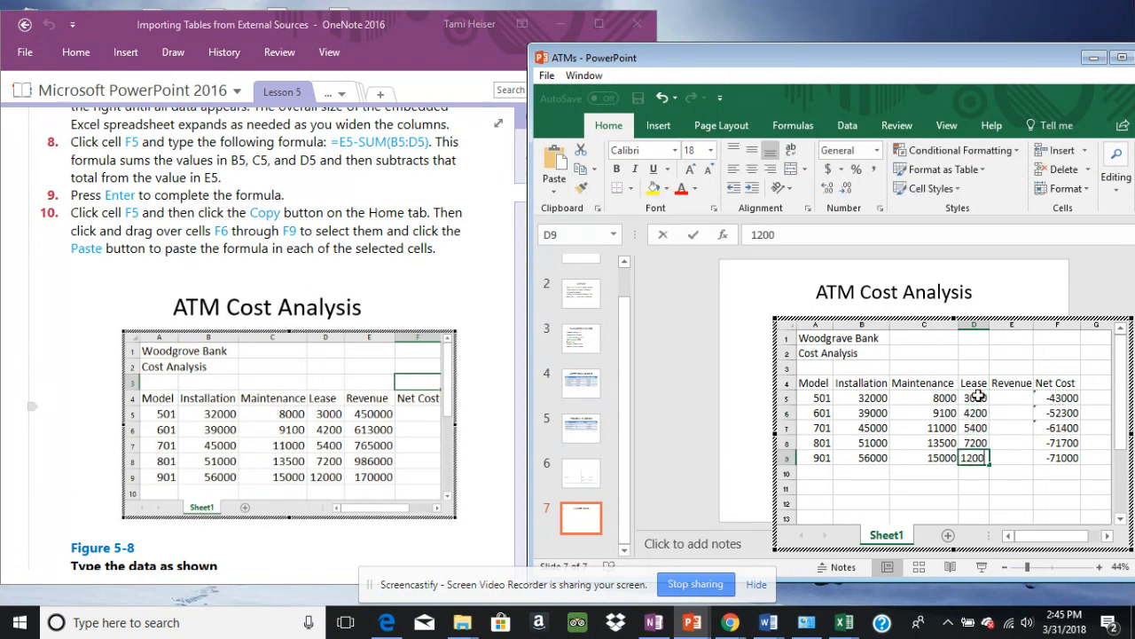
- Enter the revenue figures 450000, 613000, 765000, 986000 and 170000 in cells E5 through E9
left_click(1011, 395)
type("450000")
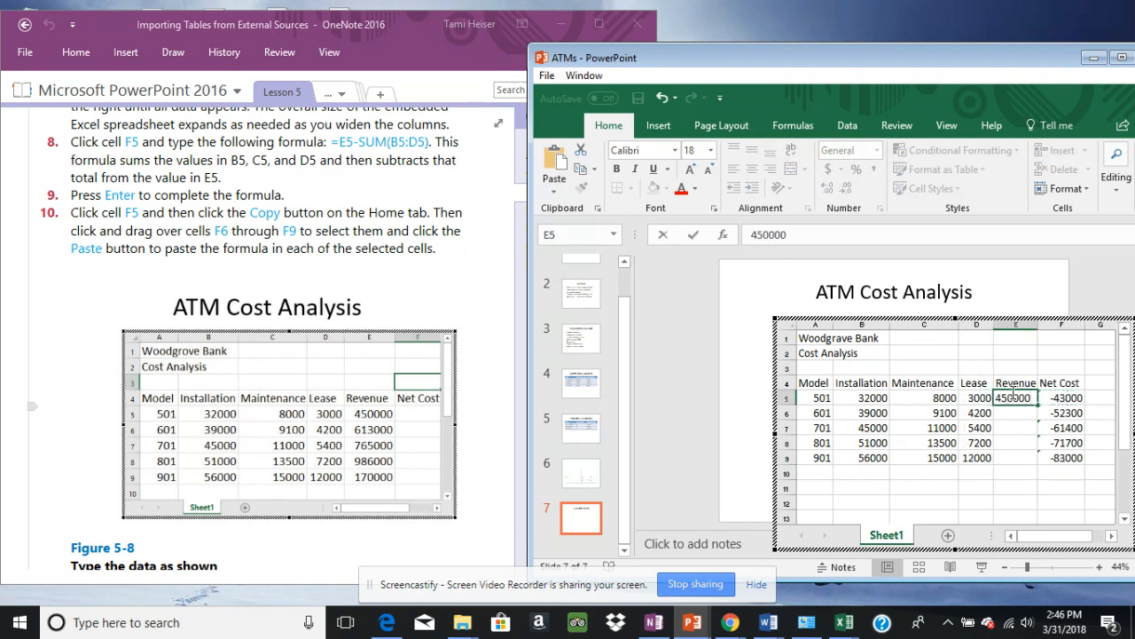
key("Return")
type("613000")
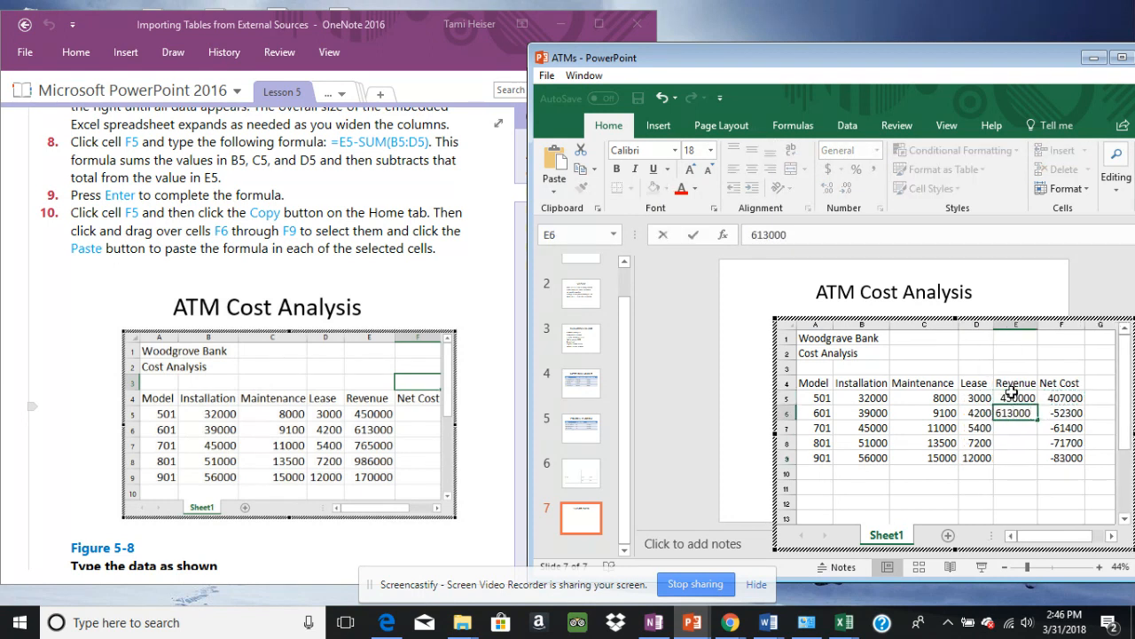
key("Return")
type("765000")
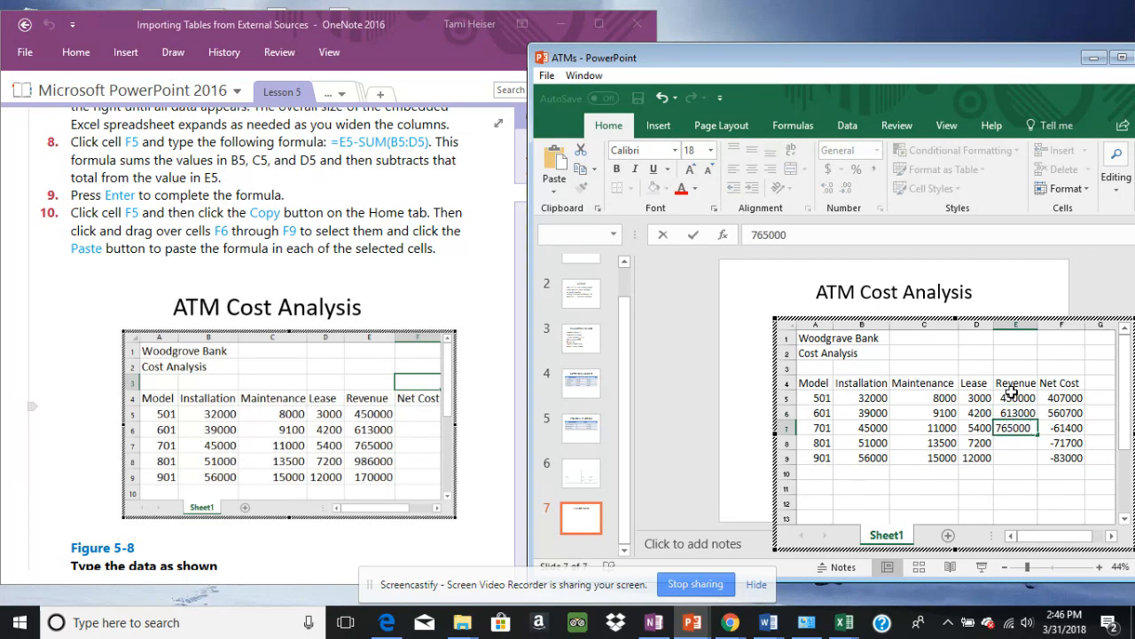
key("Return")
type("986000")
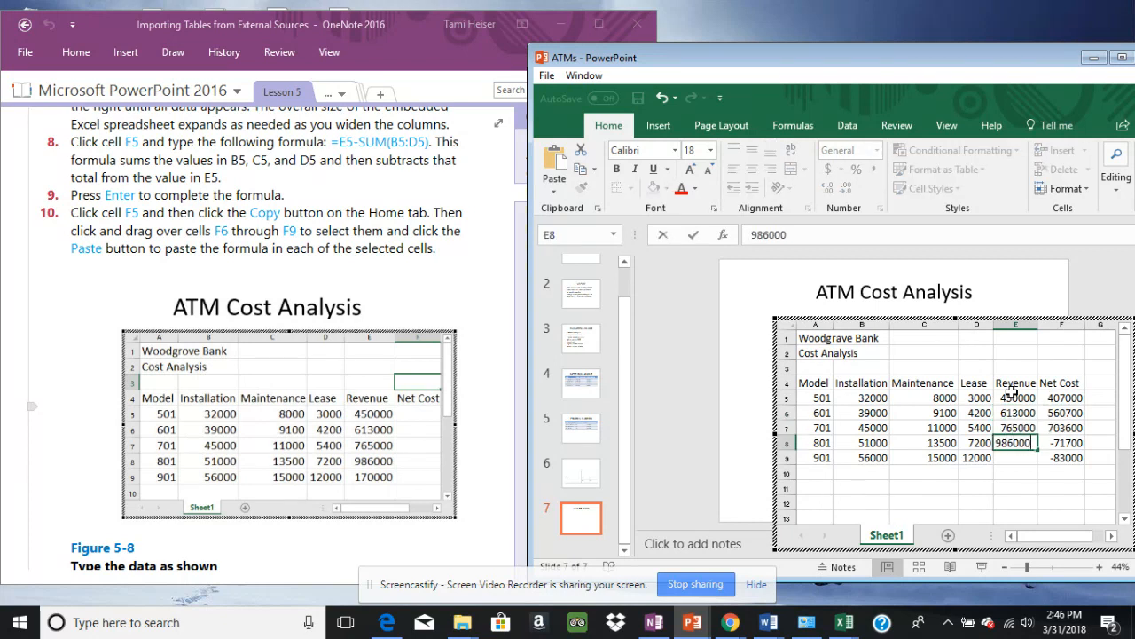
key("Return")
type("170000")
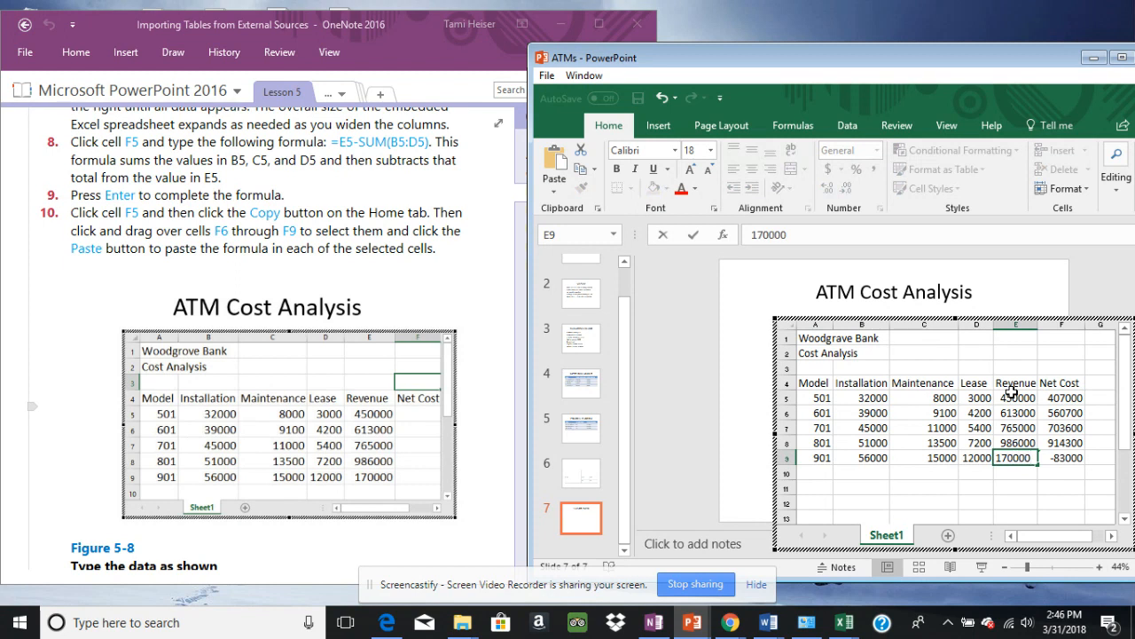
left_click(977, 484)
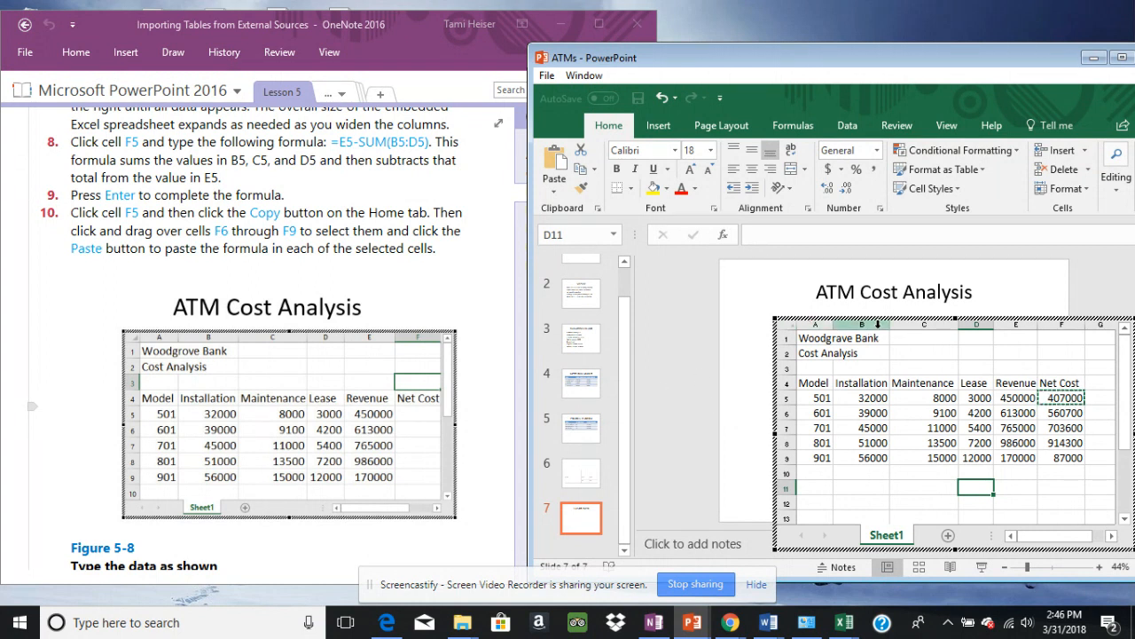
- Leave the embedded worksheet and consult steps 11 to 15 of the lesson in OneNote
left_click(878, 324)
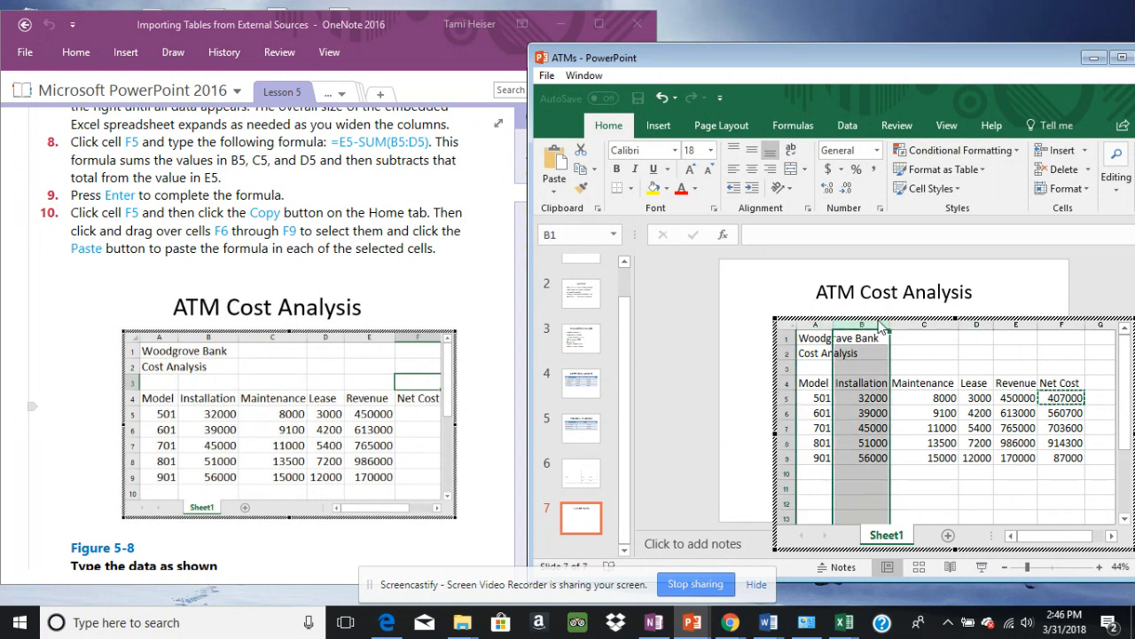
left_click(875, 314)
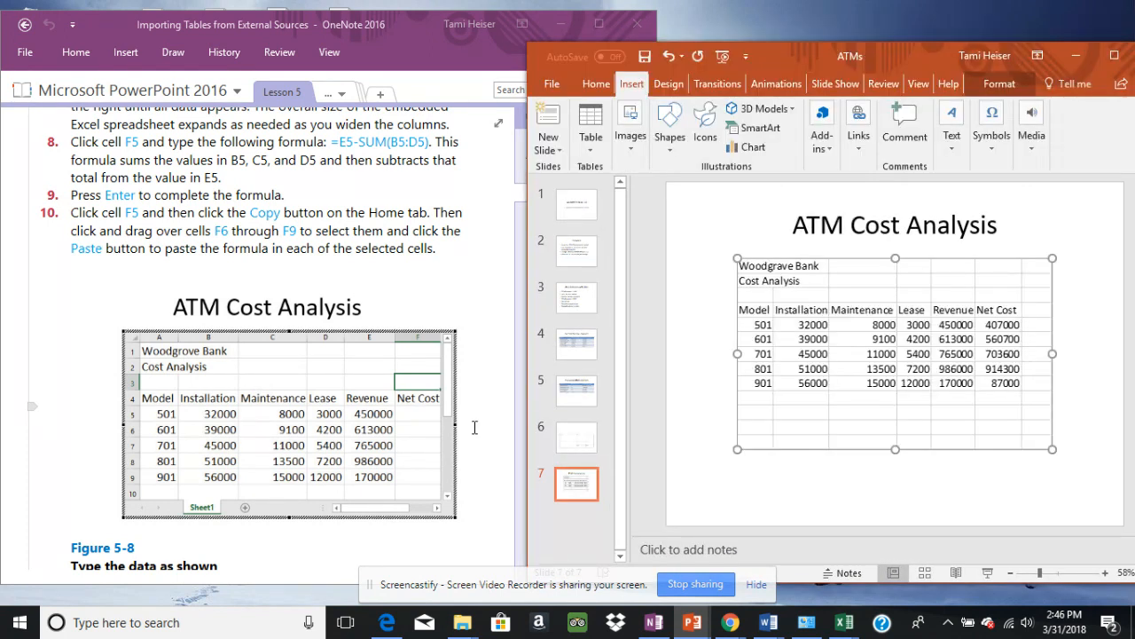
left_click(475, 428)
scroll(476, 428, "down", 5)
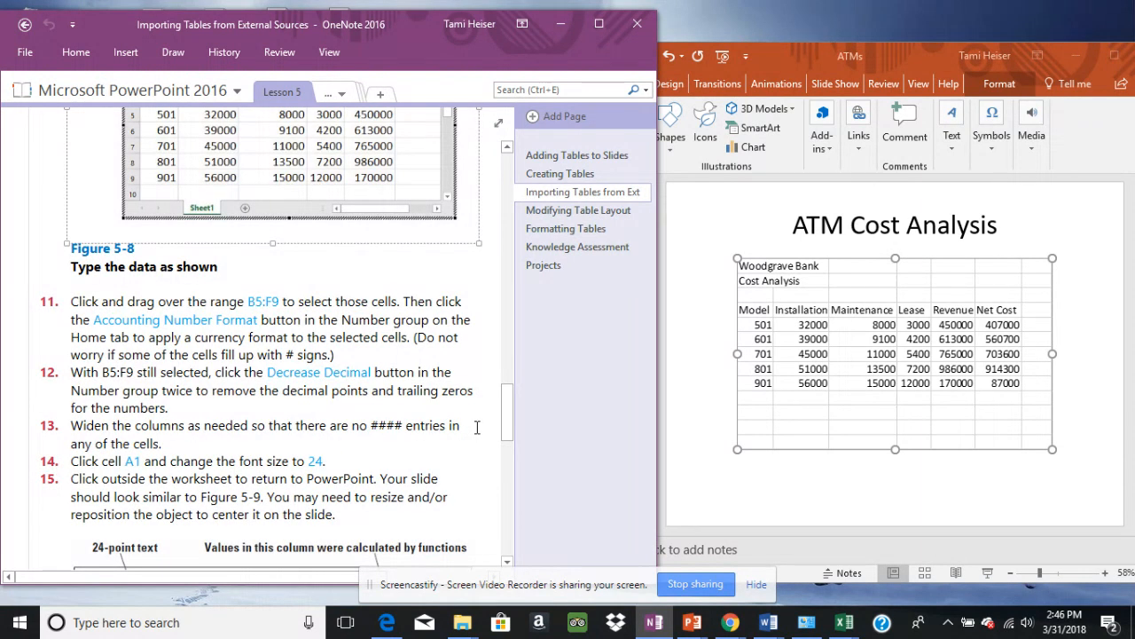
- Reopen the embedded worksheet on the PowerPoint slide for editing and apply the Accounting number format to cells B5:F9
left_click(844, 333)
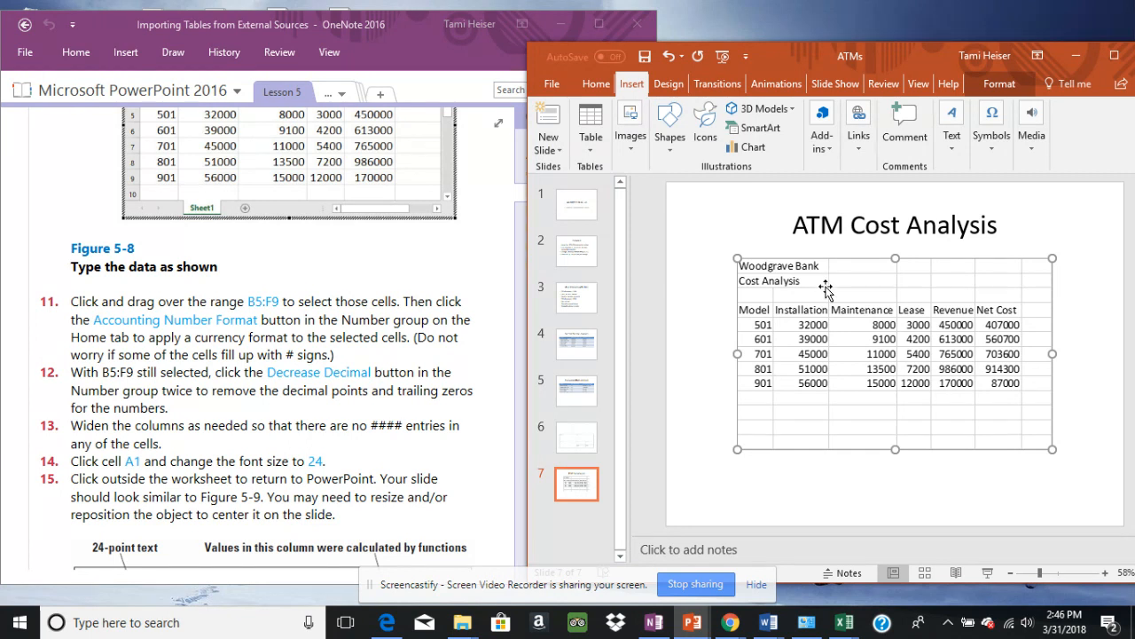
double_click(833, 258)
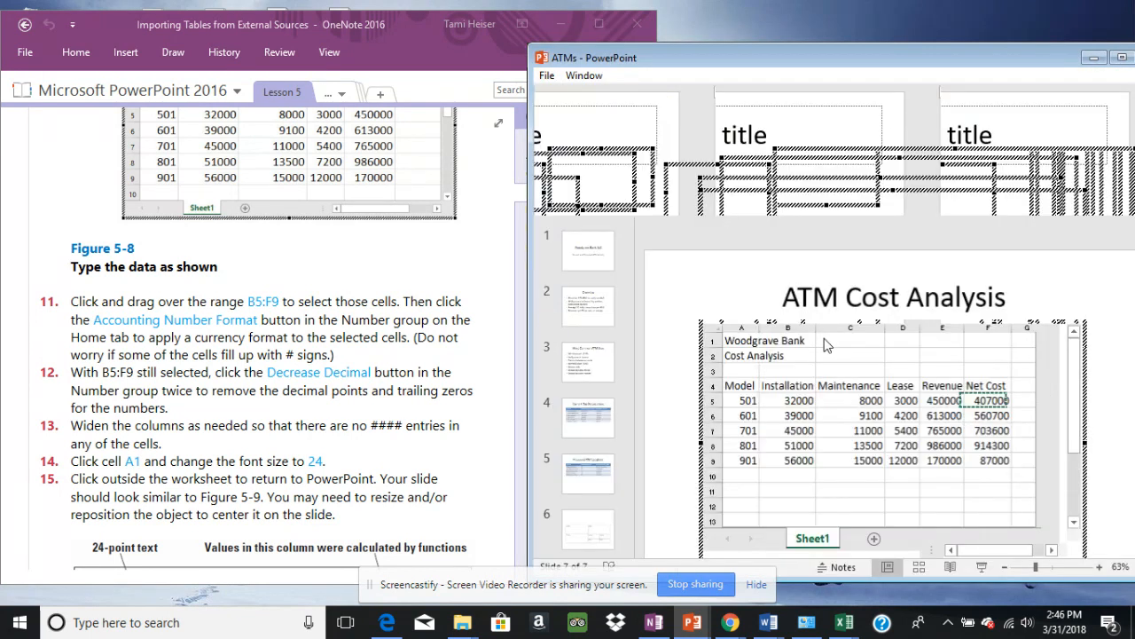
left_click_drag(826, 353, 993, 401)
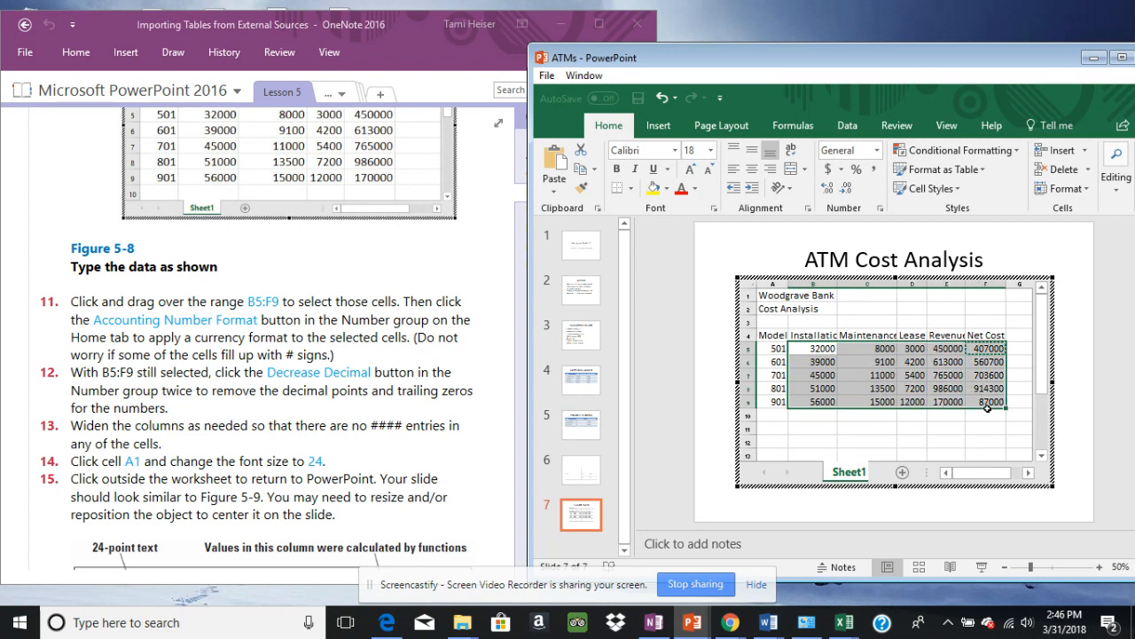
left_click(877, 151)
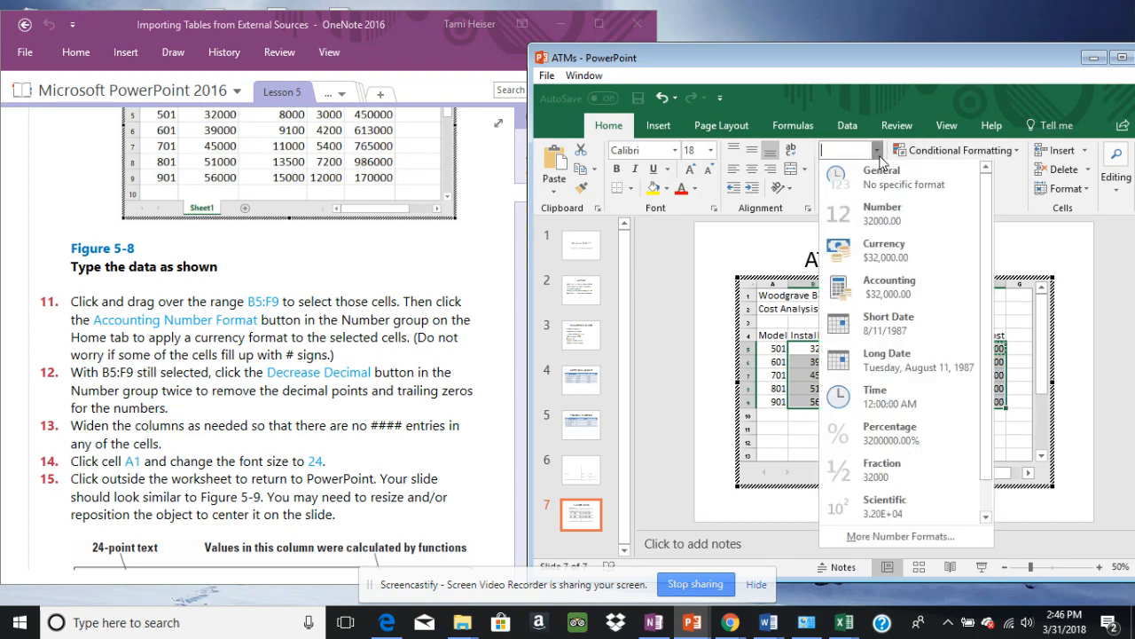
left_click(890, 296)
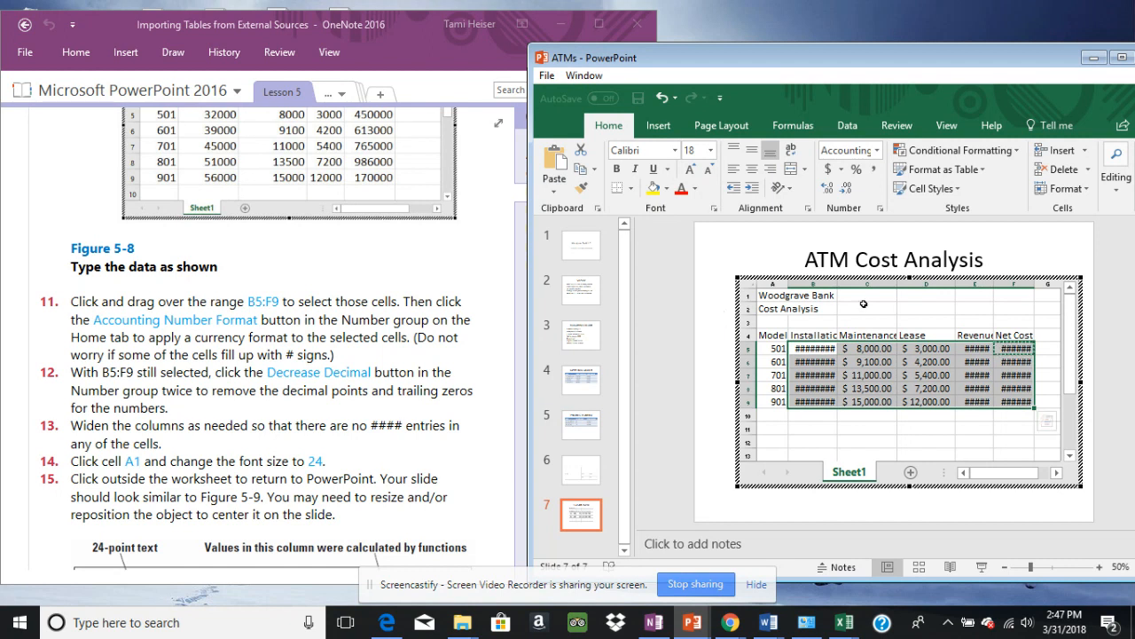
- Remove both decimal places from B5:F9 and widen the Revenue and Net Cost columns to fit their values
left_click(846, 191)
left_click(845, 190)
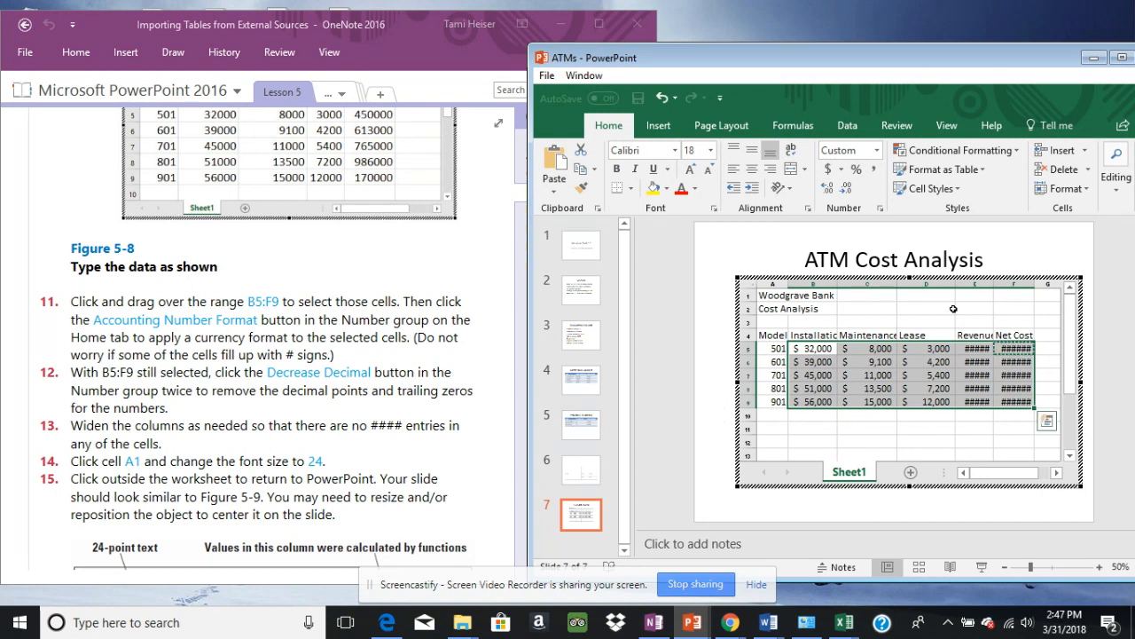
left_click_drag(993, 280, 1055, 284)
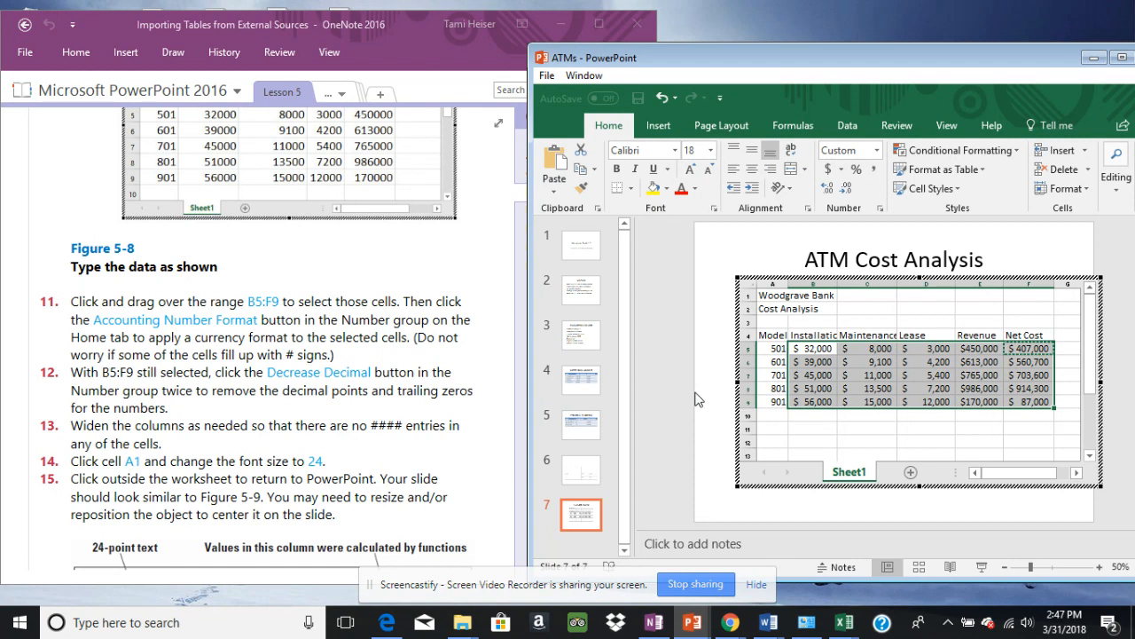
- Set the font size of cell A1 in the embedded worksheet to 24 and return to the PowerPoint slide
left_click(770, 297)
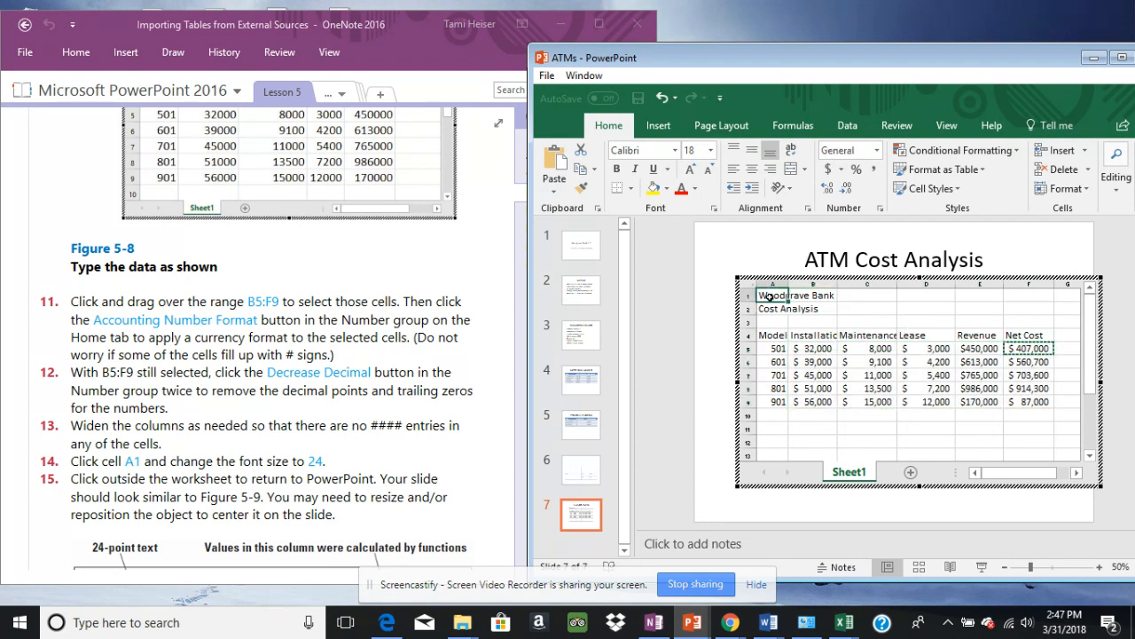
left_click(710, 150)
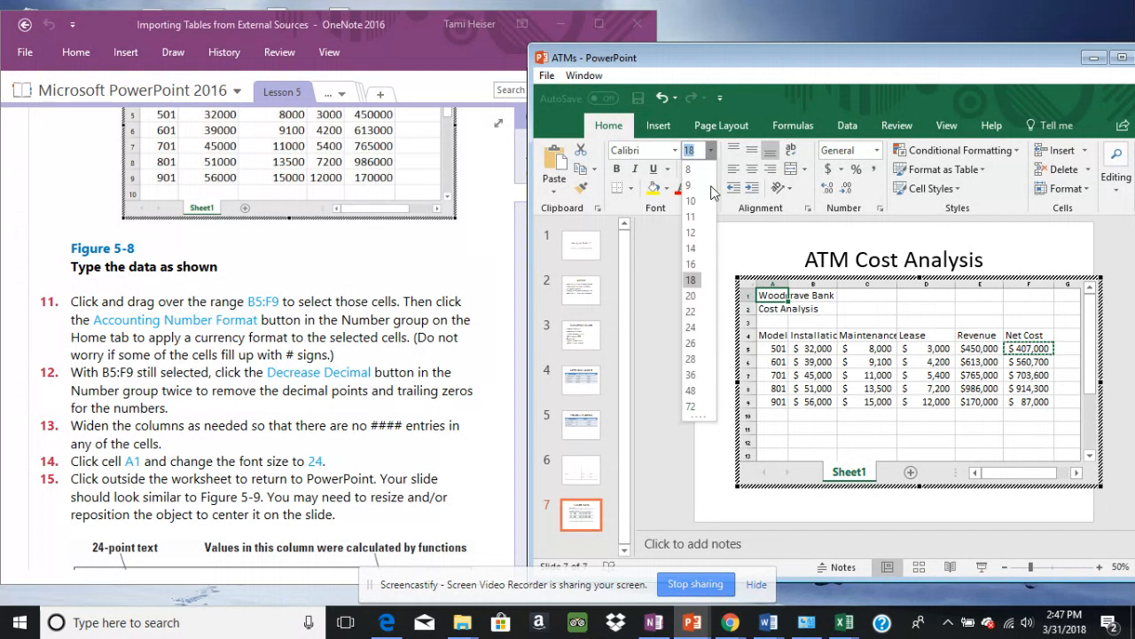
left_click(690, 326)
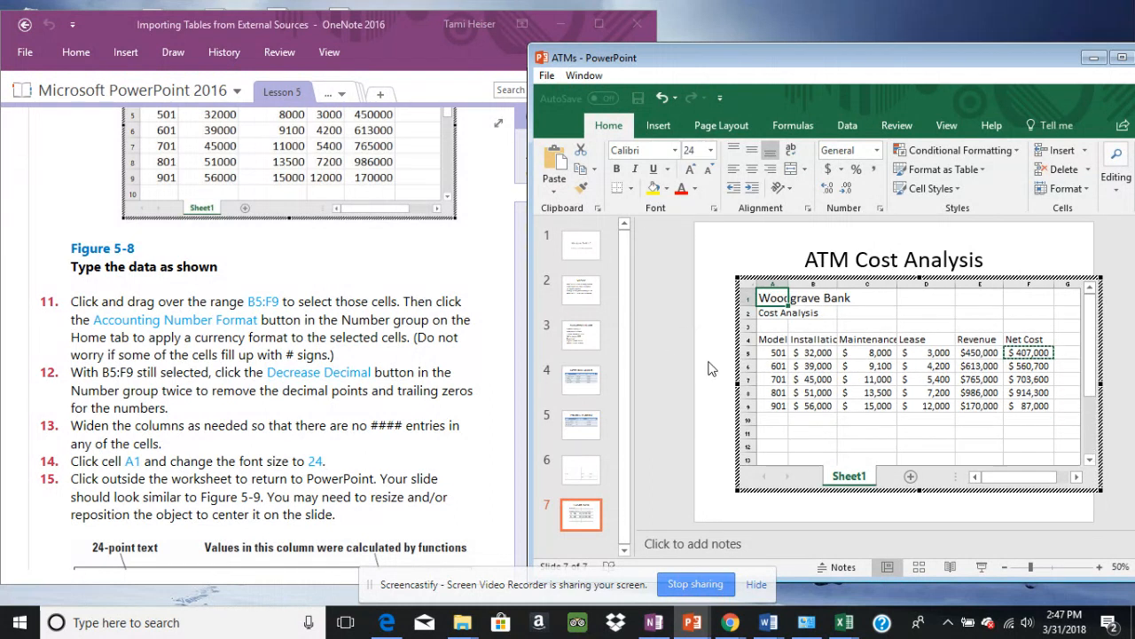
left_click(700, 306)
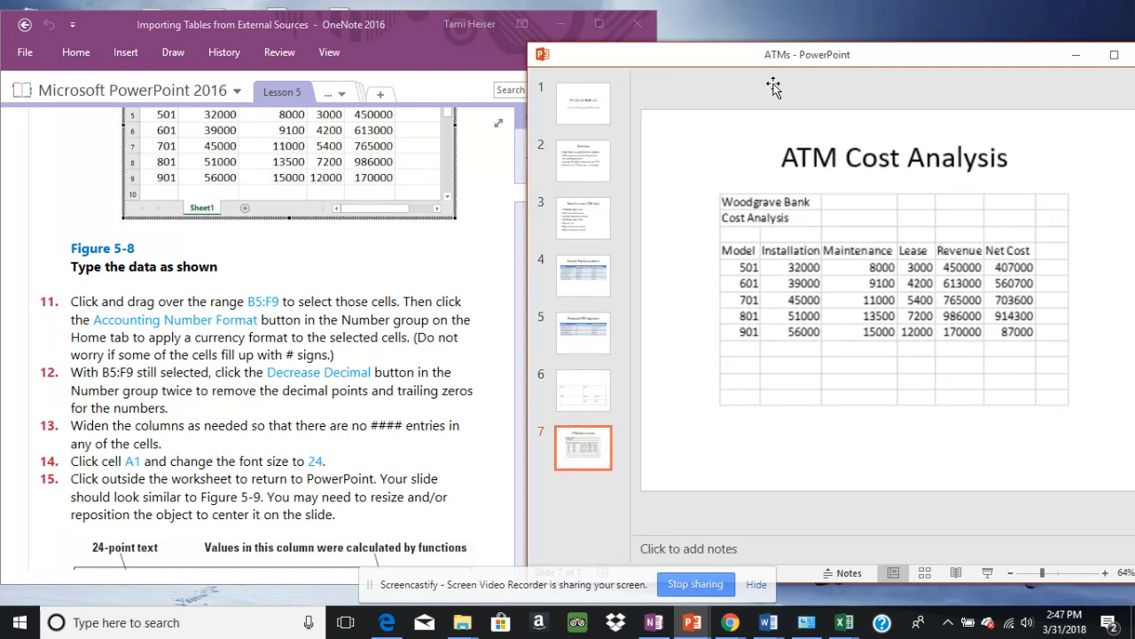
- Compare the slide with Figure 5-9 in the OneNote lesson, then slightly adjust the worksheet object's lower edge in PowerPoint and deselect it
left_click(476, 358)
scroll(475, 358, "down", 6)
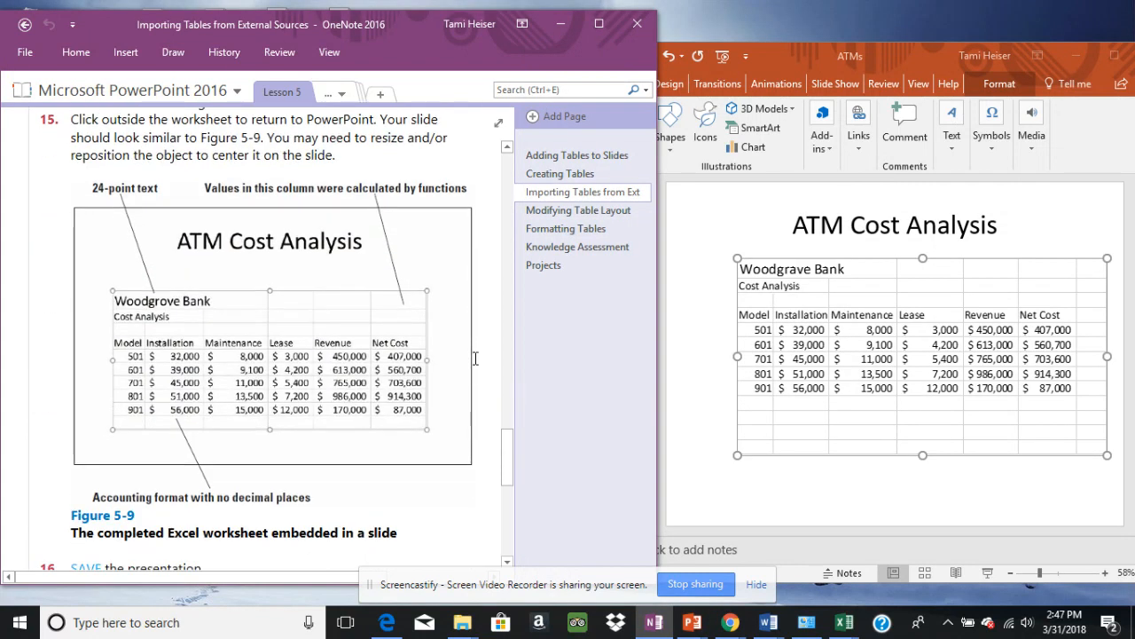
scroll(475, 358, "up", 3)
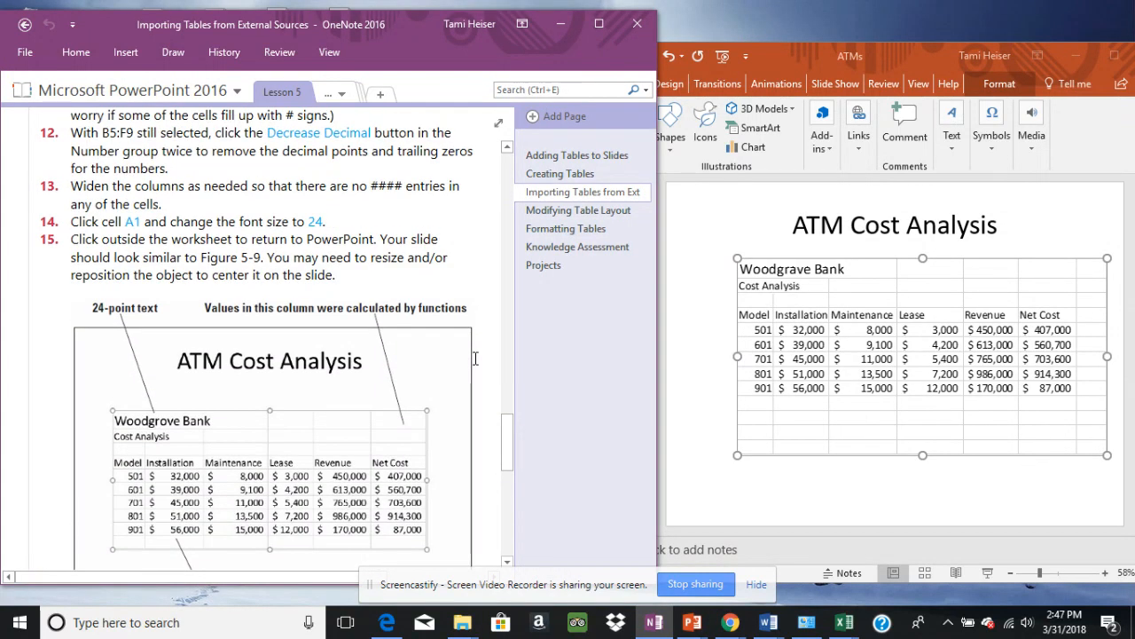
scroll(476, 358, "down", 6)
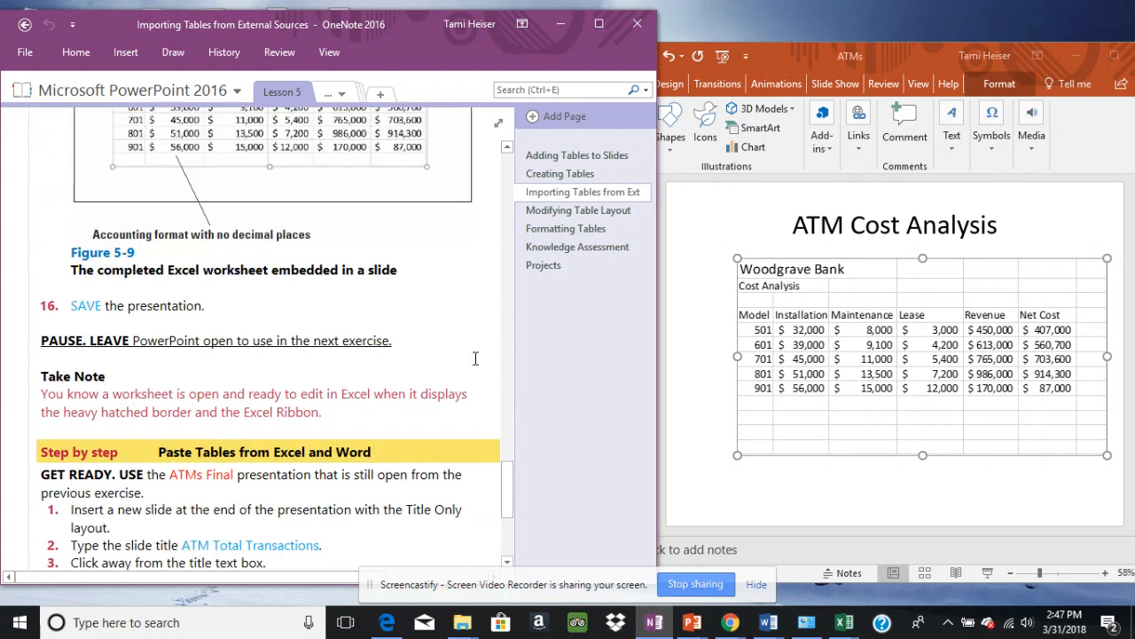
scroll(476, 358, "up", 3)
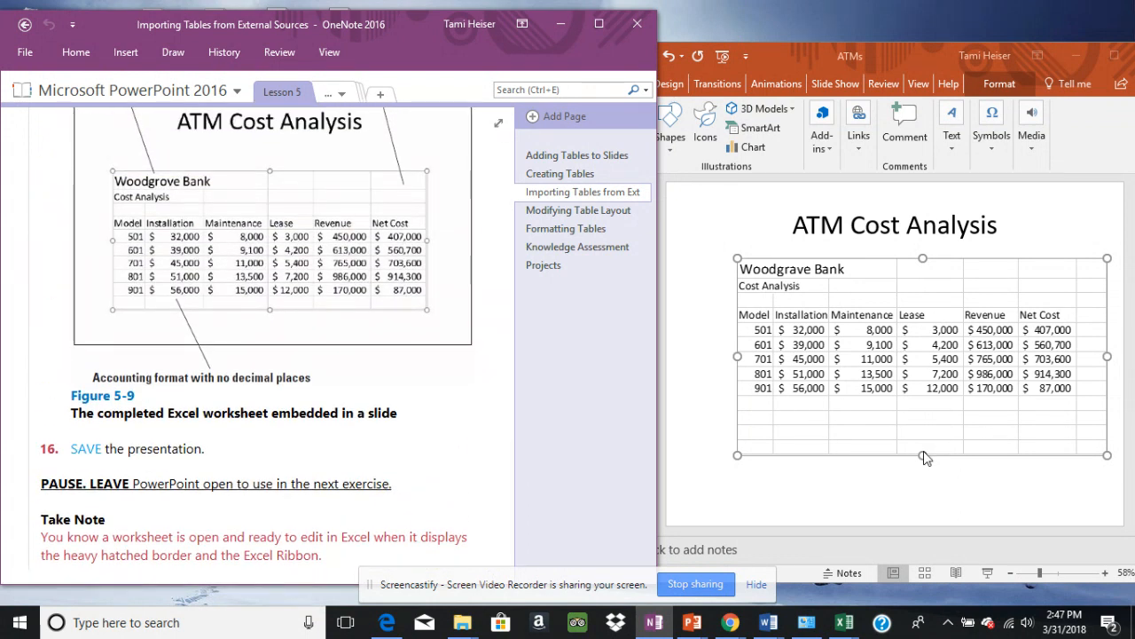
left_click(875, 441)
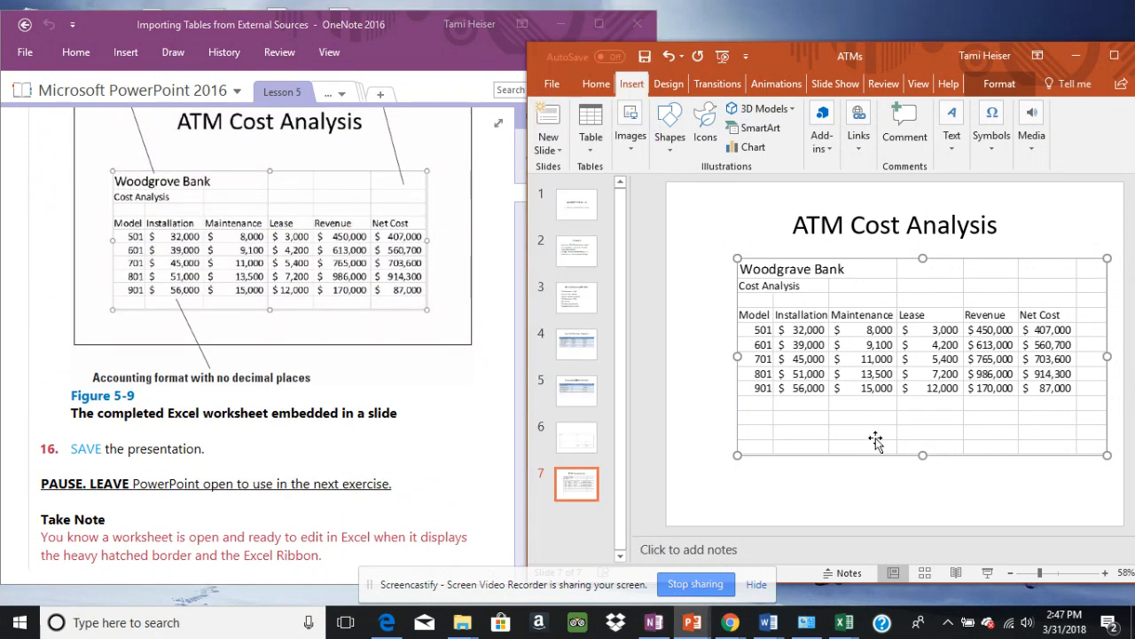
mouse_move(920, 456)
left_mouse_down()
mouse_move(927, 430)
mouse_move(926, 456)
left_mouse_up()
left_click(676, 315)
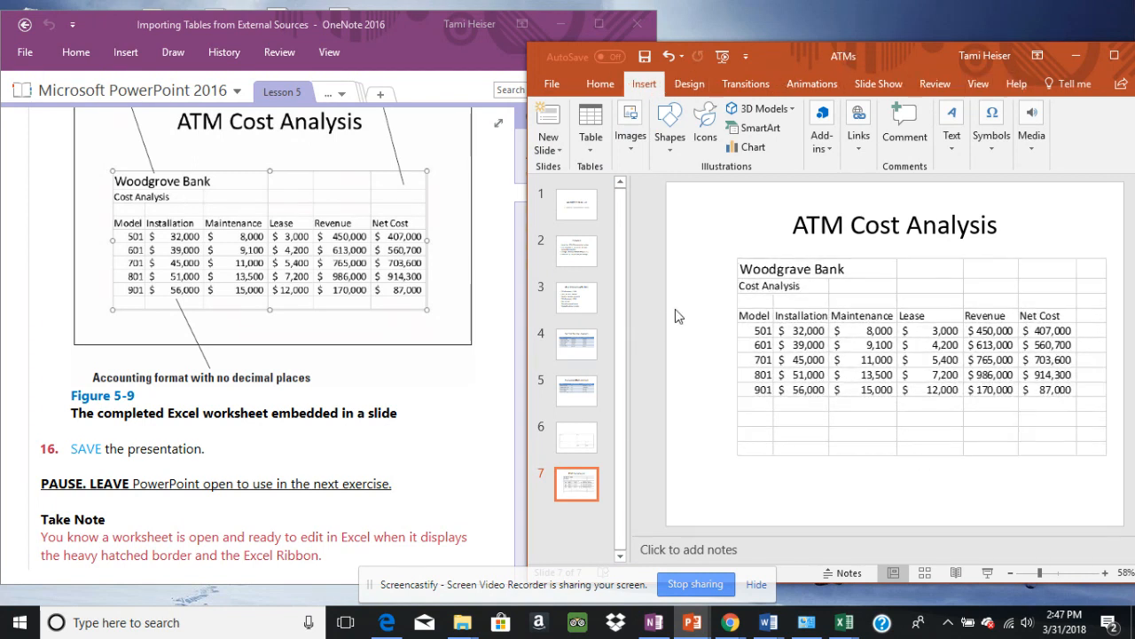
- Consult the Paste Tables from Excel and Word exercise in OneNote, then add a Title Only slide at the end of the PowerPoint presentation
left_click(438, 406)
scroll(441, 405, "down", 3)
scroll(440, 406, "down", 6)
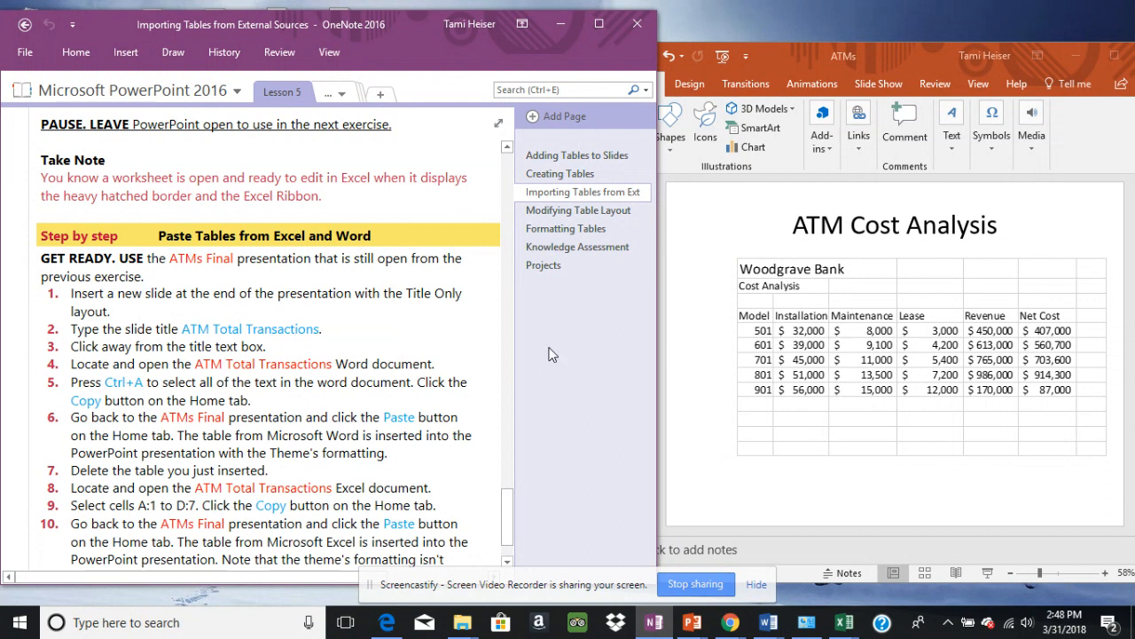
left_click(698, 382)
left_click(573, 522)
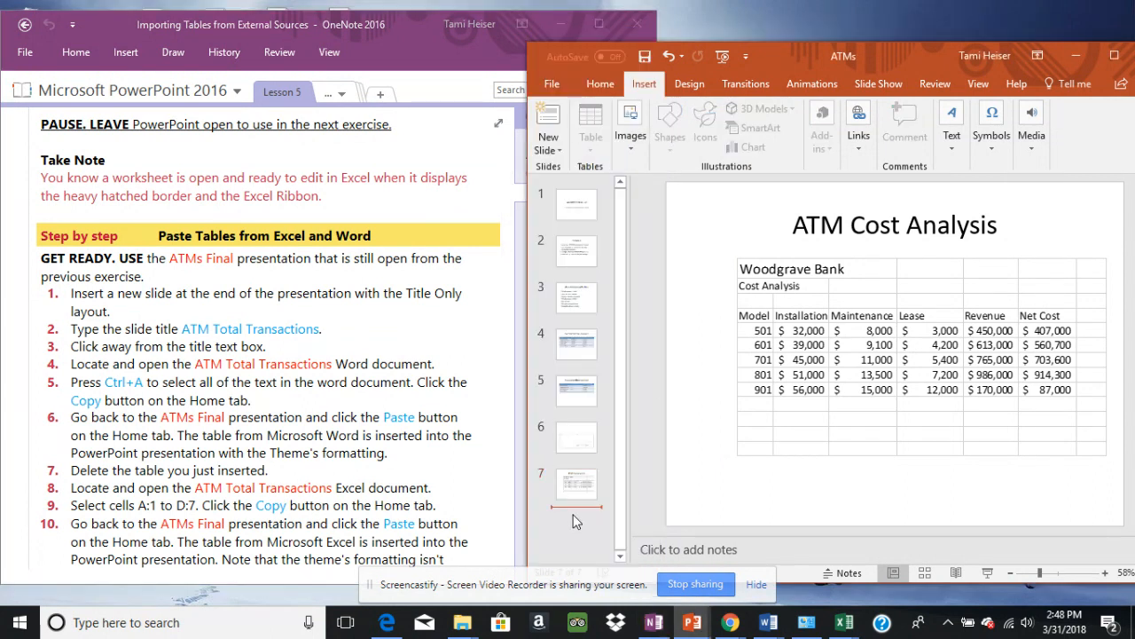
left_click(601, 86)
left_click(619, 144)
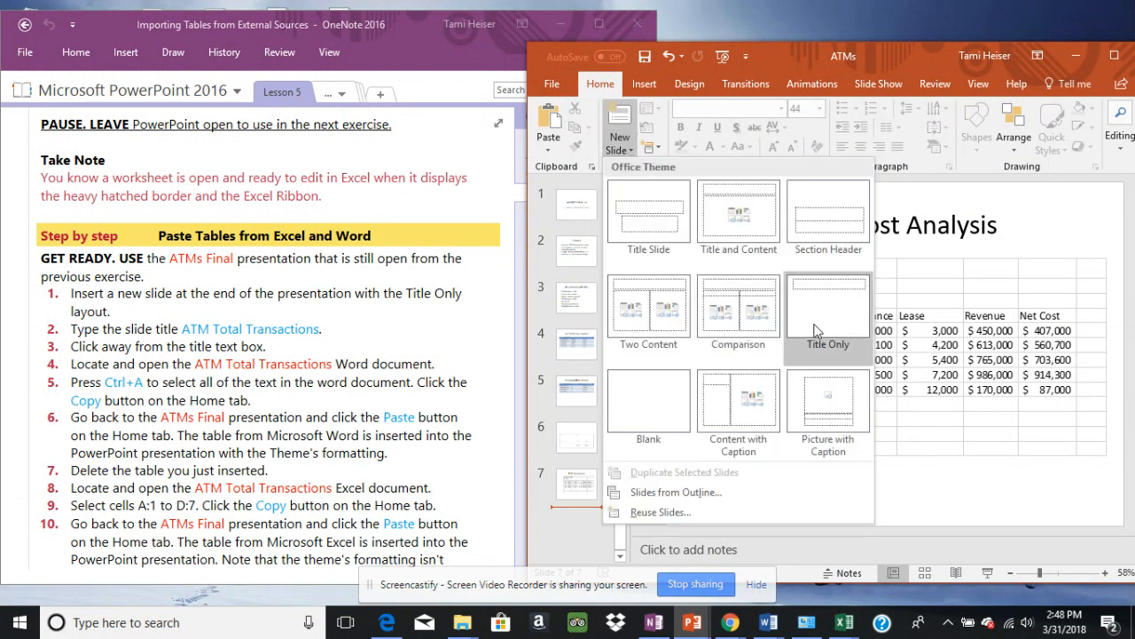
left_click(818, 314)
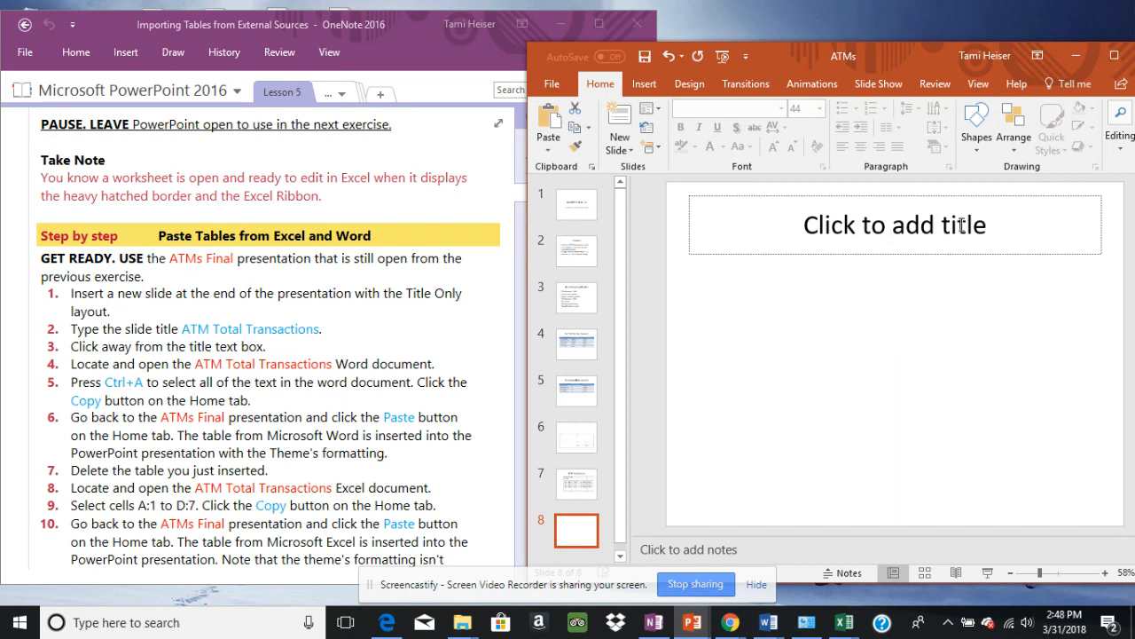
- Title the new slide ATM Total Transactions and deselect the title placeholder
left_click(971, 226)
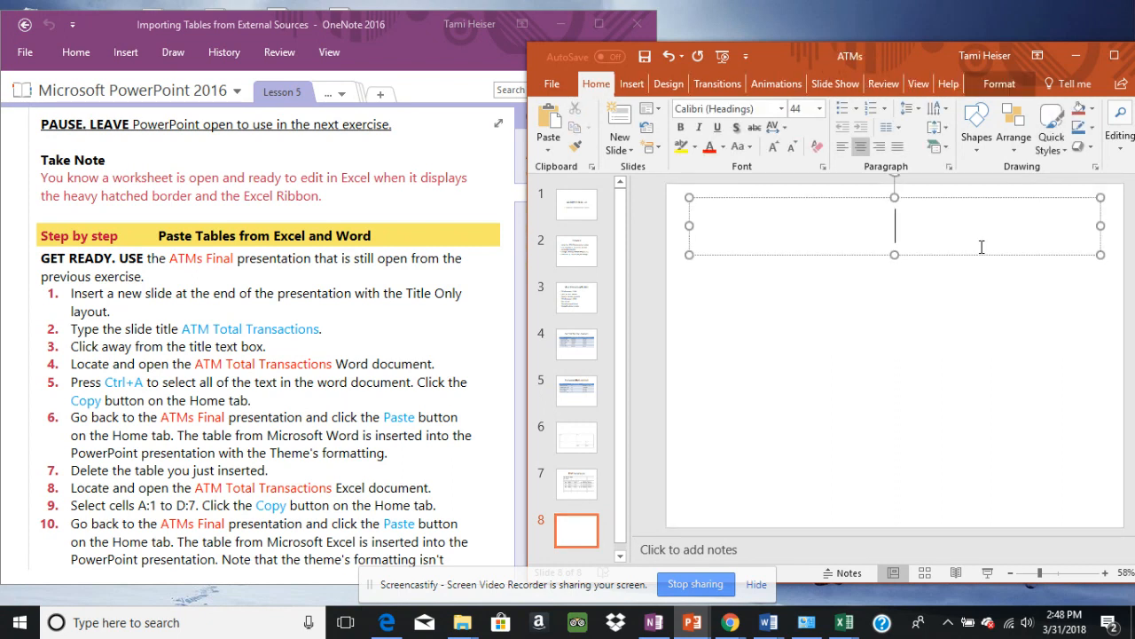
type("ATM Total Transactions")
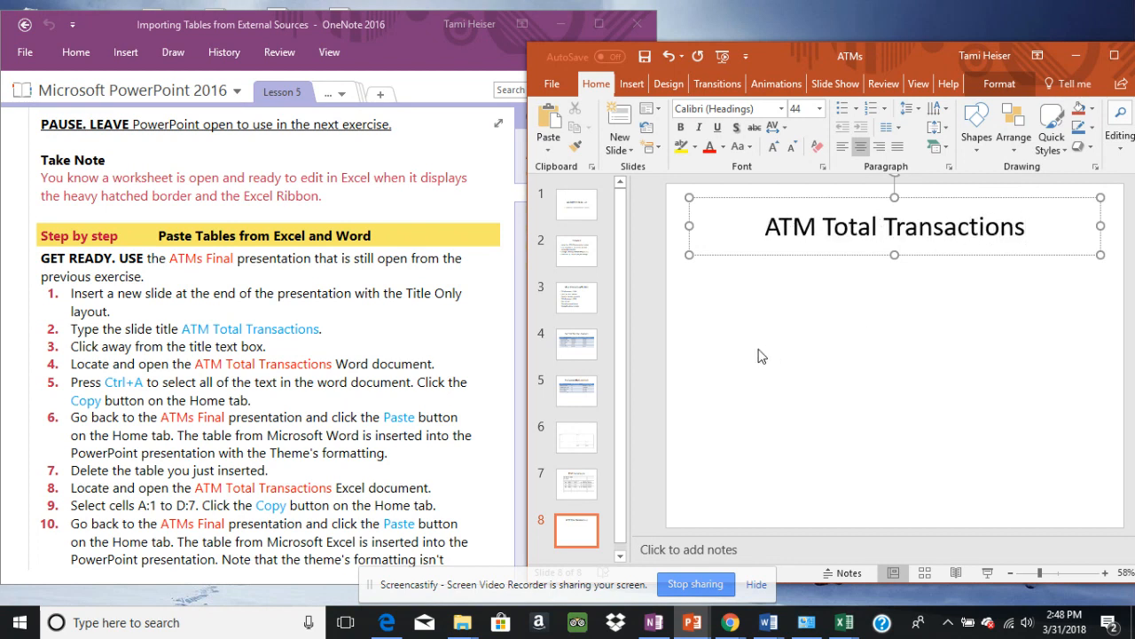
left_click(683, 371)
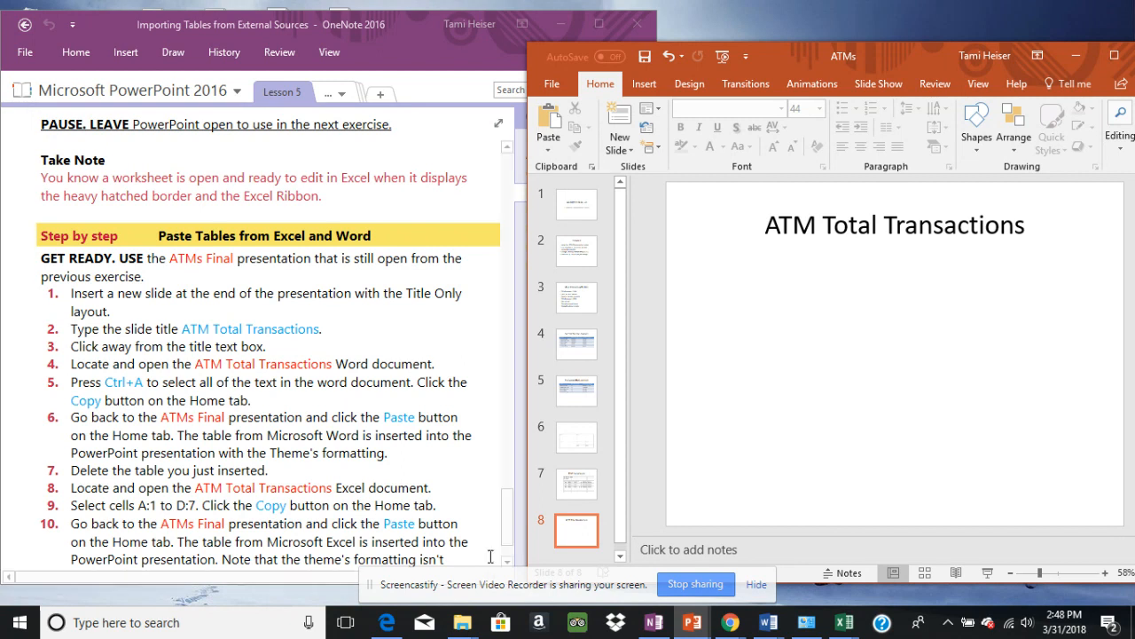
- Open the ATM Total Transactions Word document from folder 05, reduce its window, clear the other Word document away and place it beside the lesson
mouse_move(467, 625)
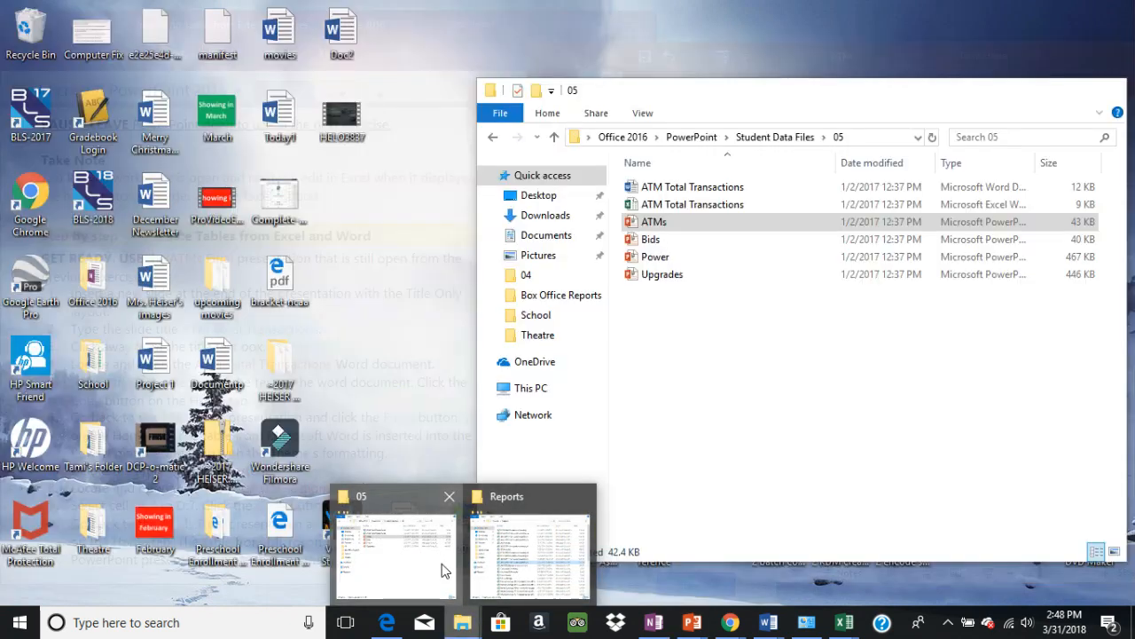
left_click(444, 570)
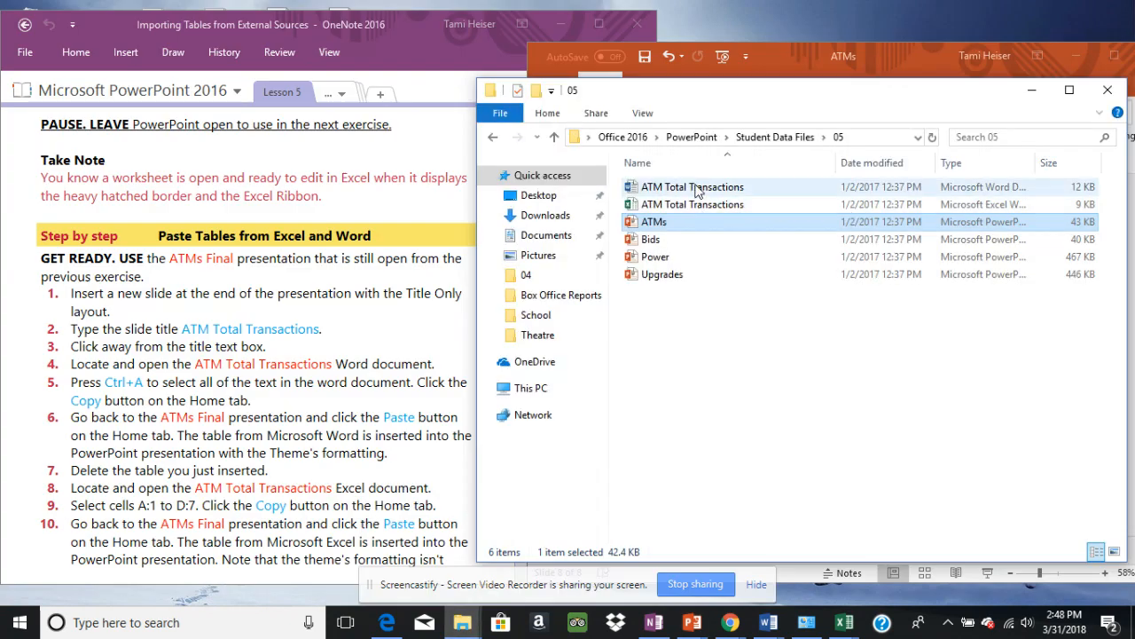
double_click(687, 187)
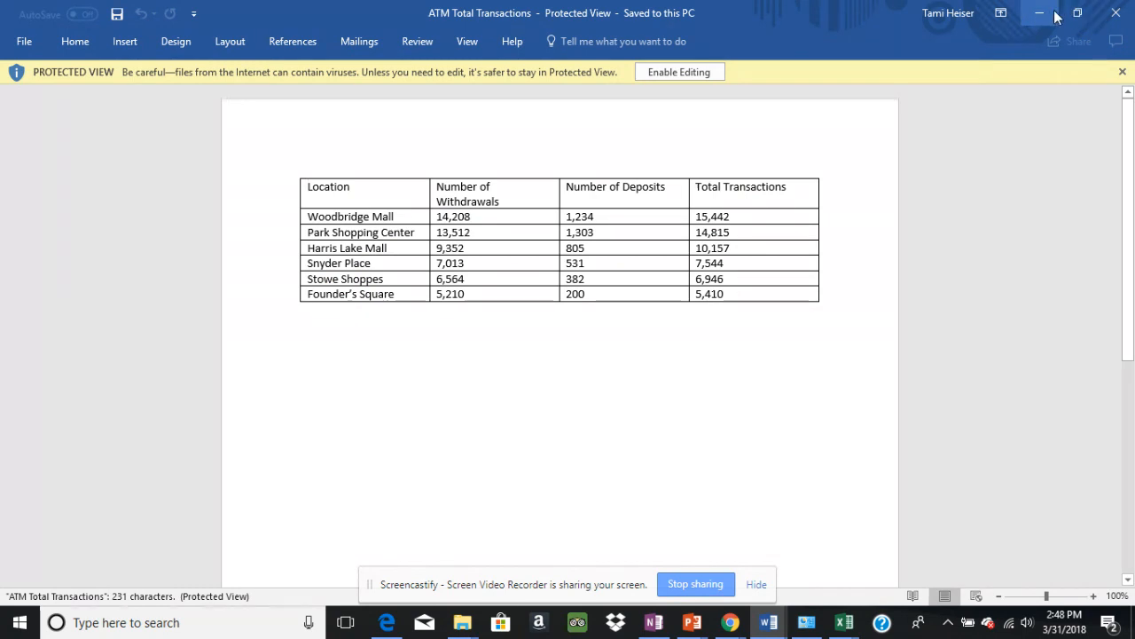
left_click(1081, 16)
left_click(1040, 14)
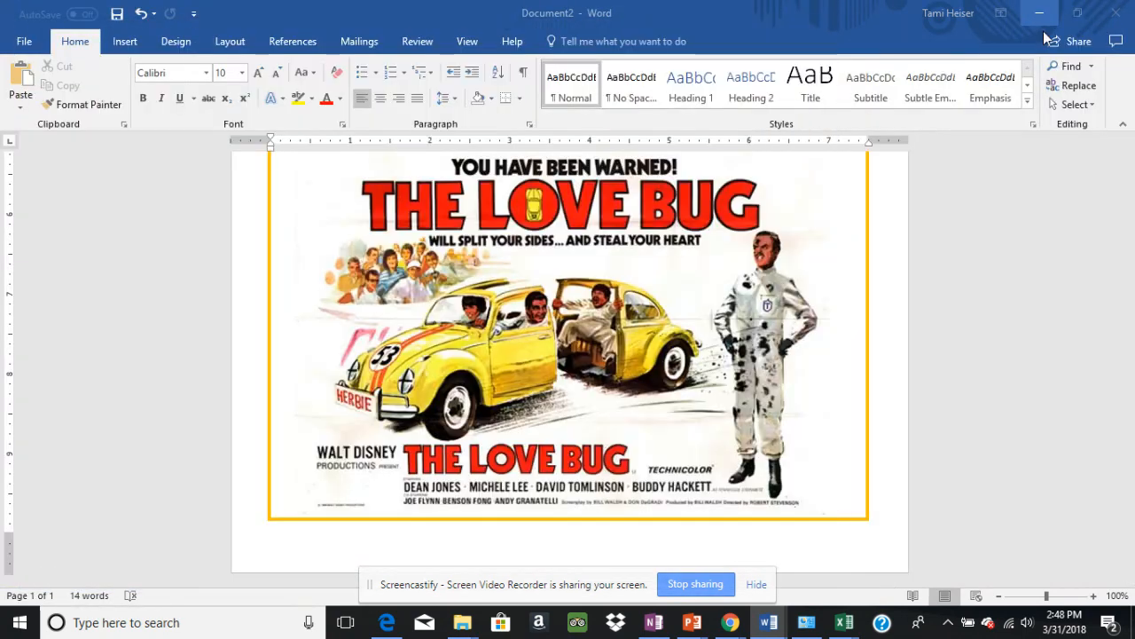
left_click(1040, 14)
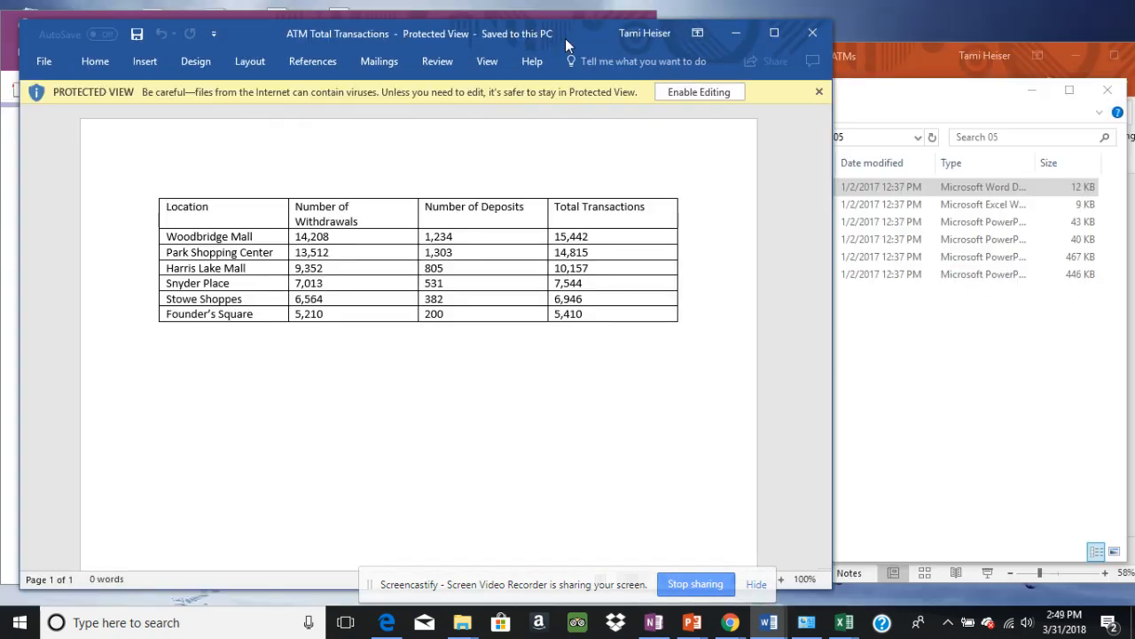
left_click_drag(565, 38, 874, 32)
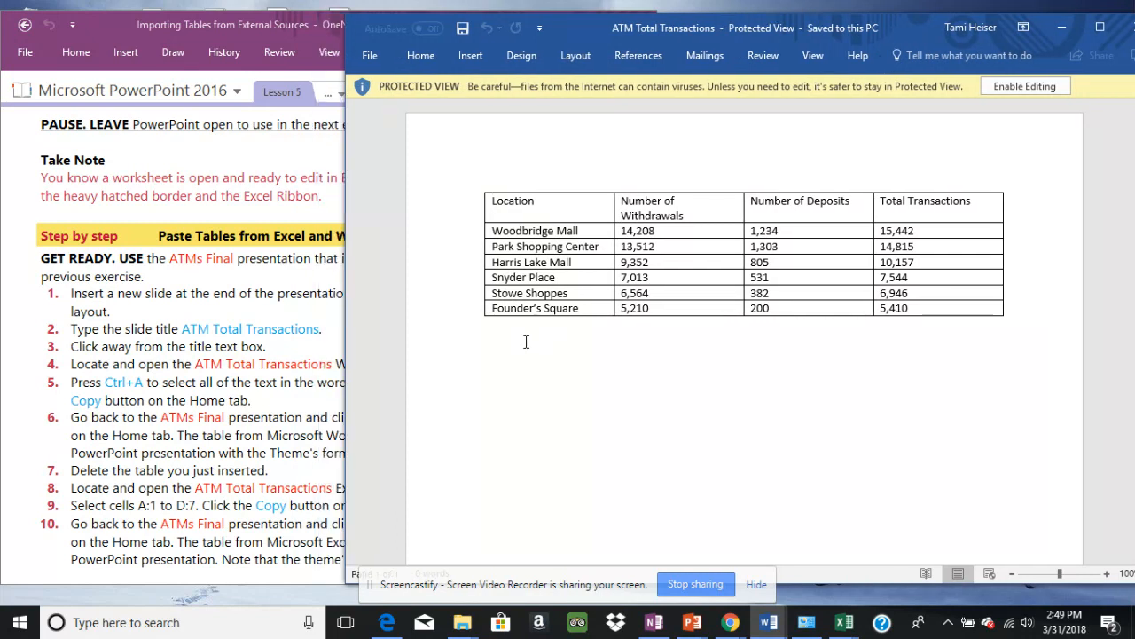
- Copy the entire contents of the Word document and paste the table onto the ATM Total Transactions slide in PowerPoint
key("ctrl+a")
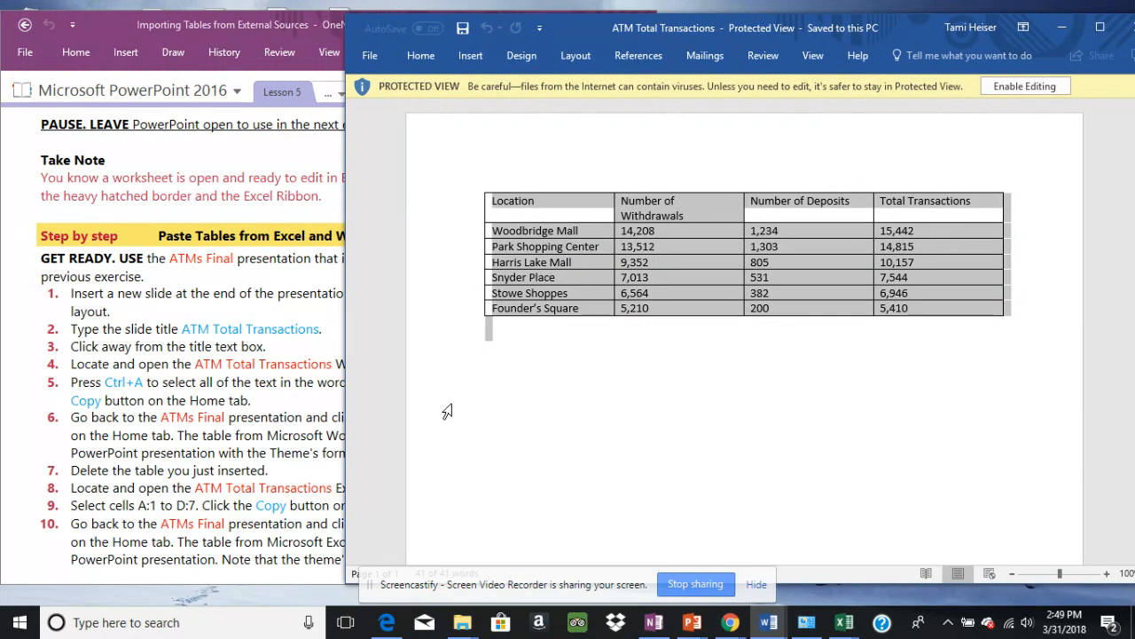
key("ctrl+c")
left_click(1056, 30)
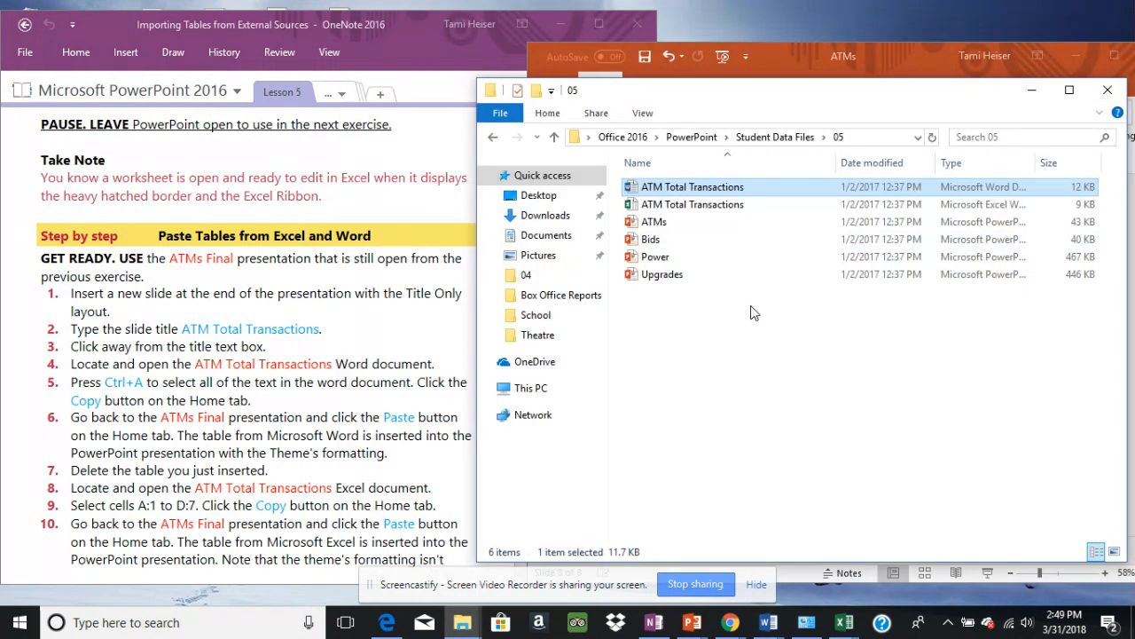
left_click(1031, 94)
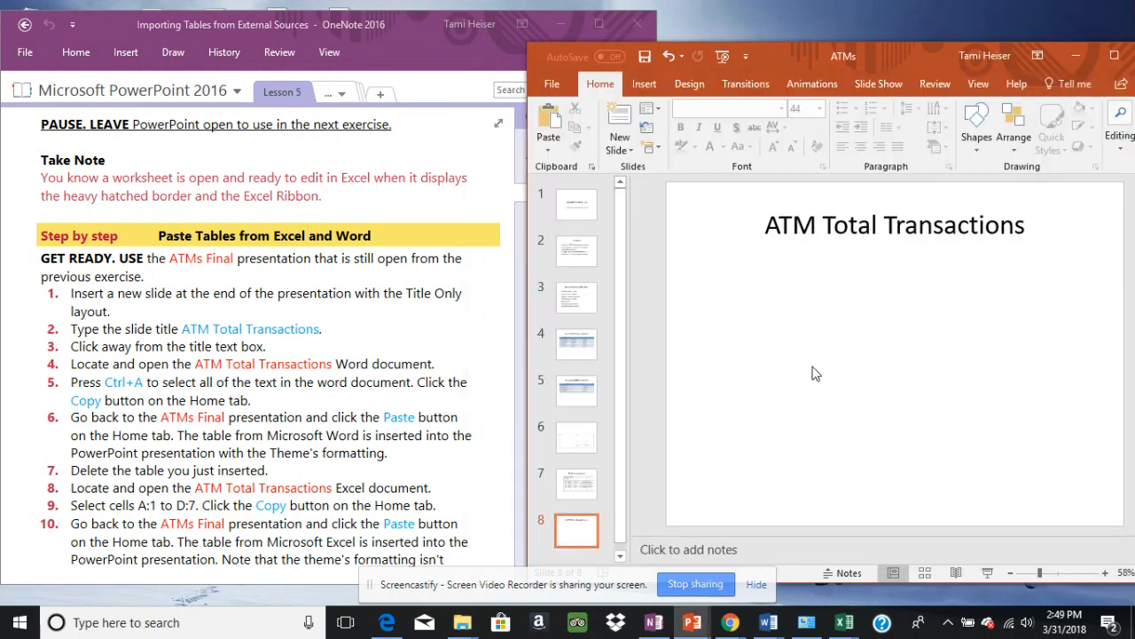
right_click(805, 368)
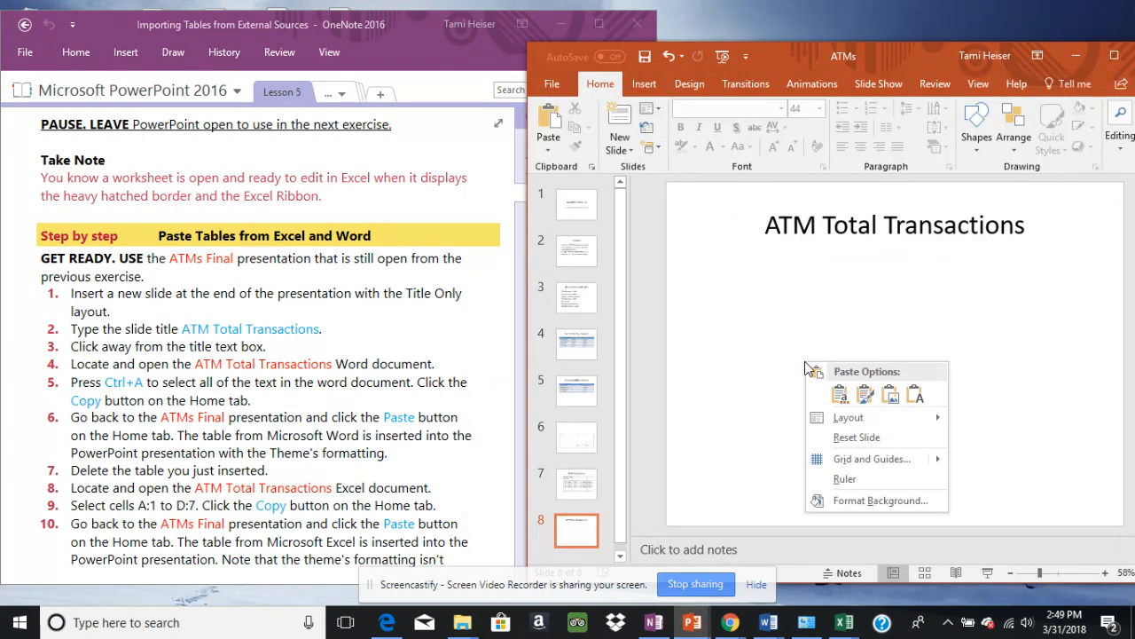
left_click(857, 353)
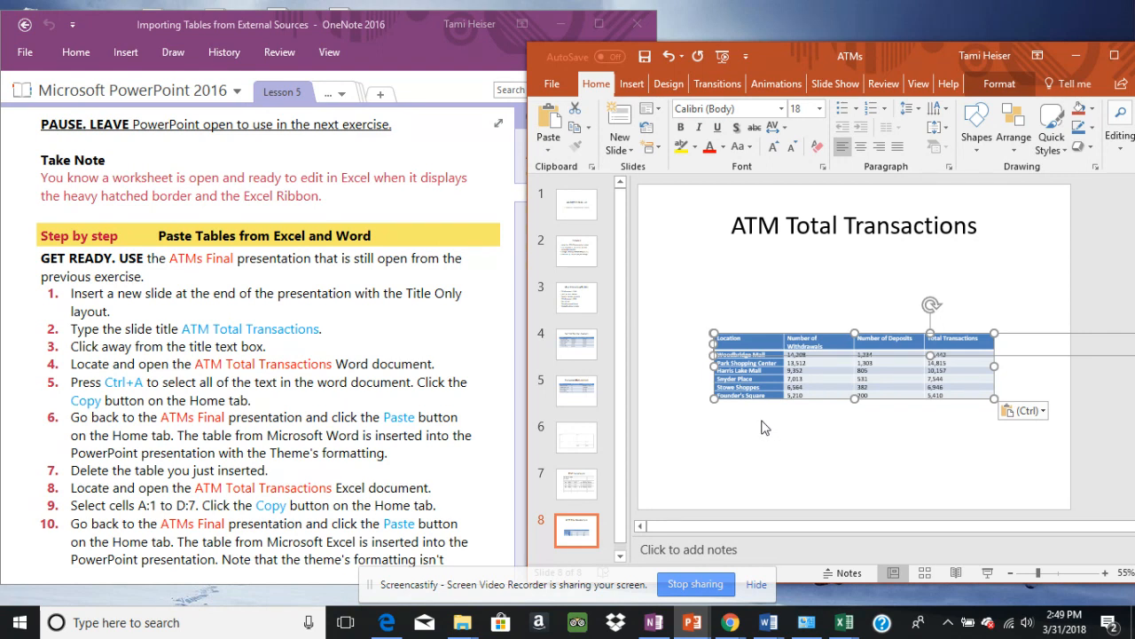
left_click(766, 427)
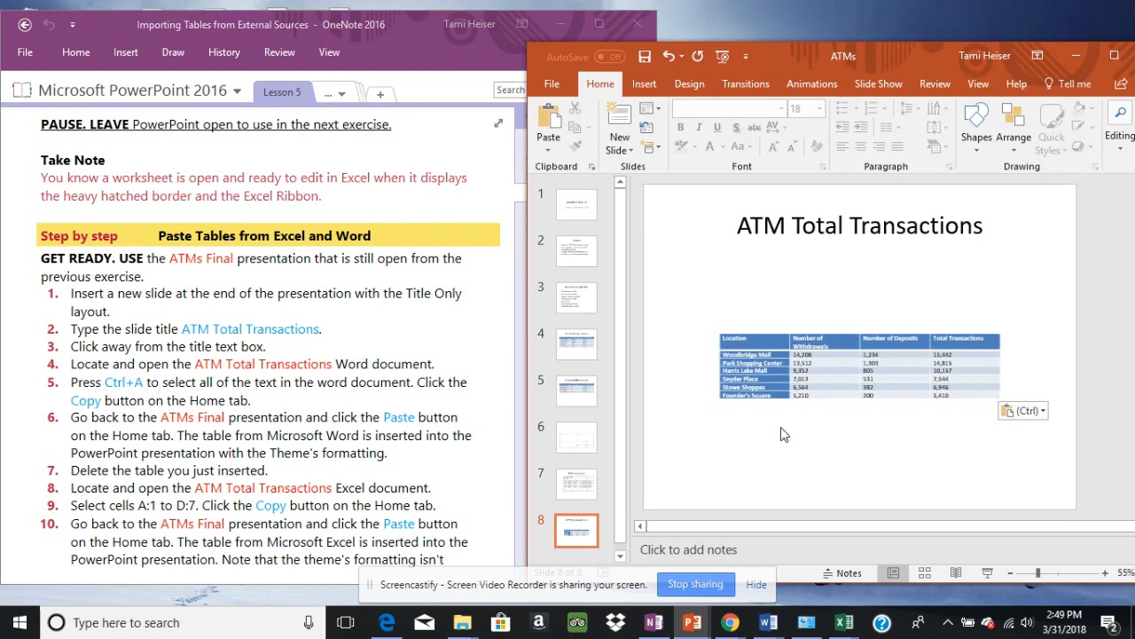
- Open the ATM Total Transactions Excel workbook from folder 05 with editing enabled and reduce its window
left_click(813, 342)
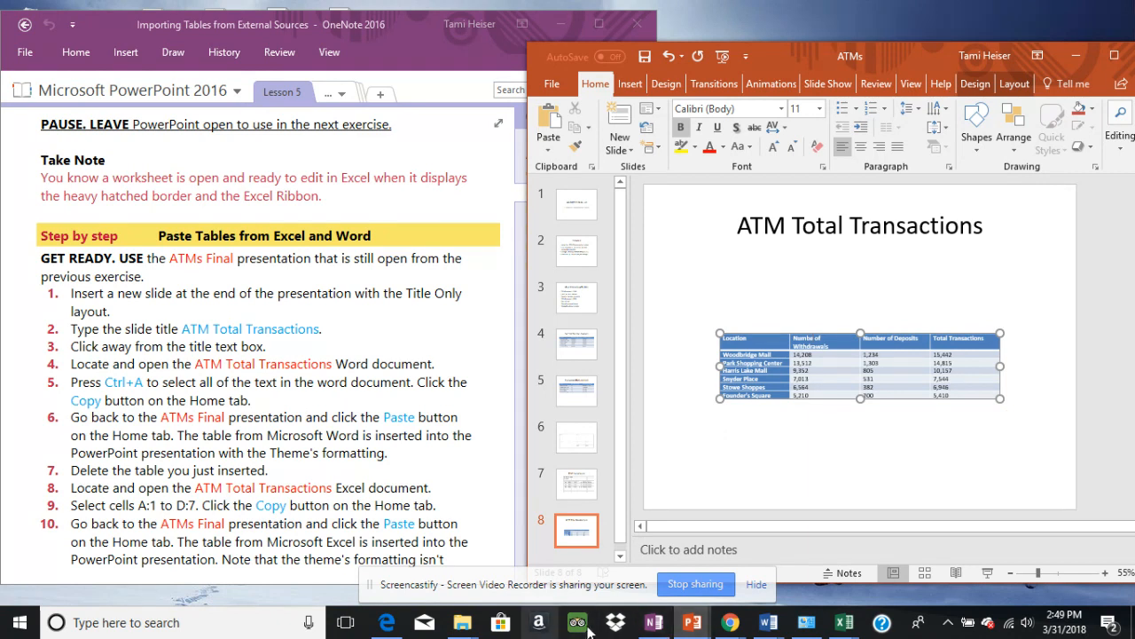
left_click(463, 625)
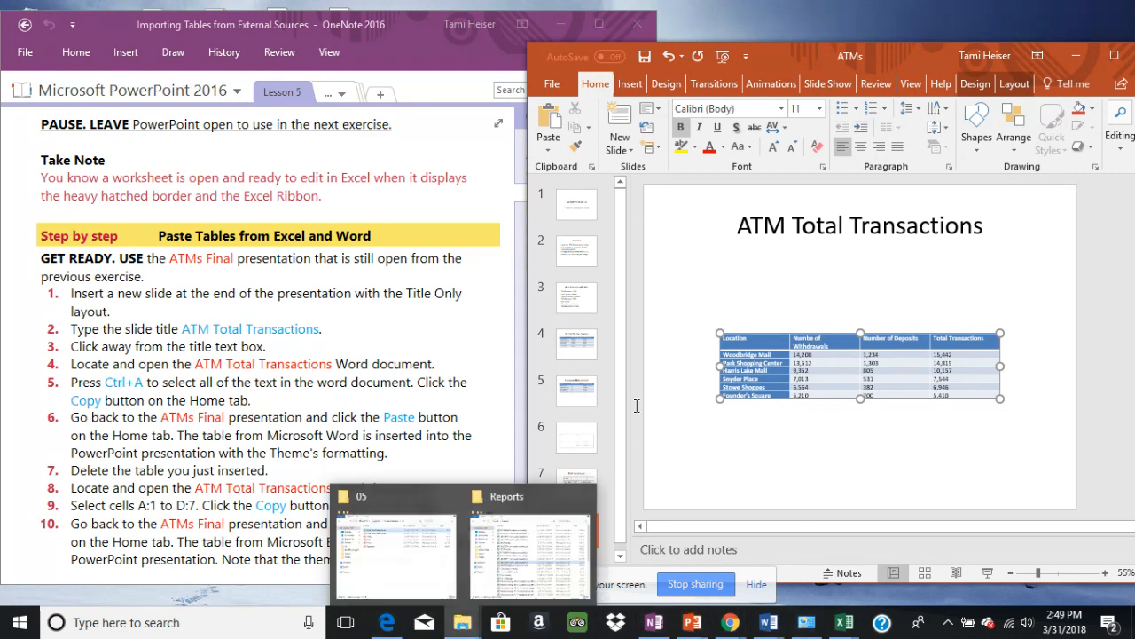
left_click(395, 555)
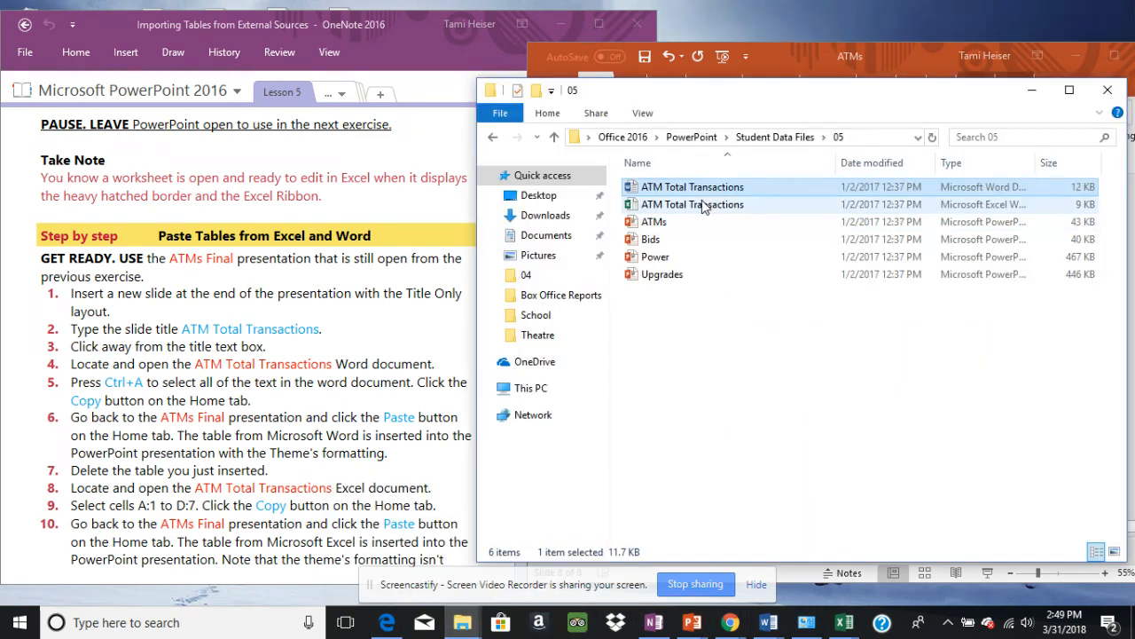
double_click(703, 204)
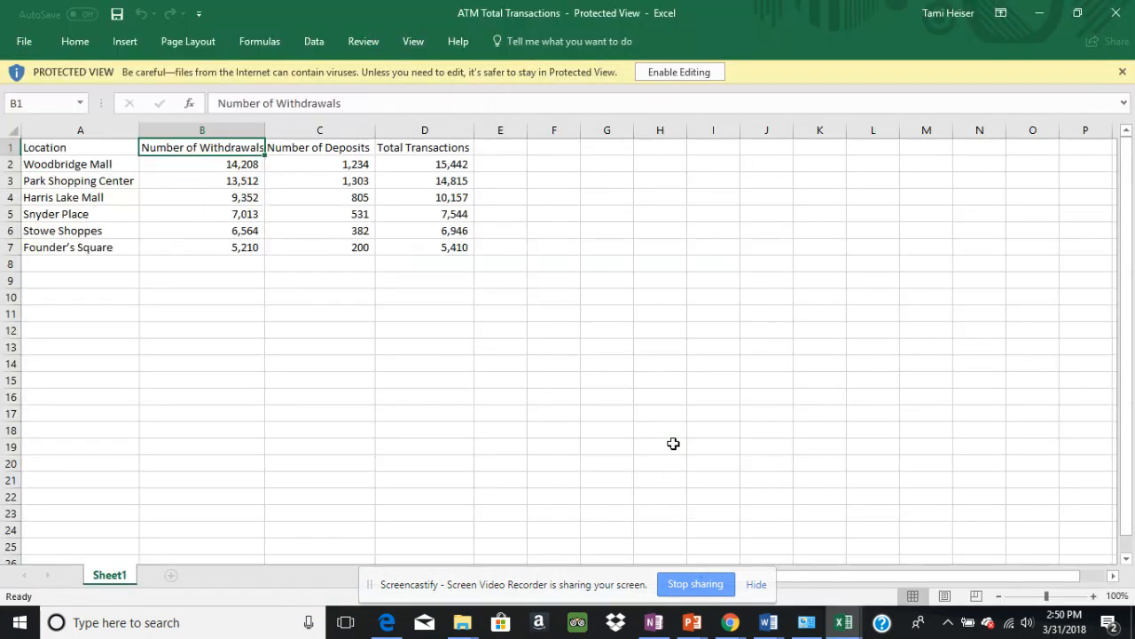
left_click(1077, 12)
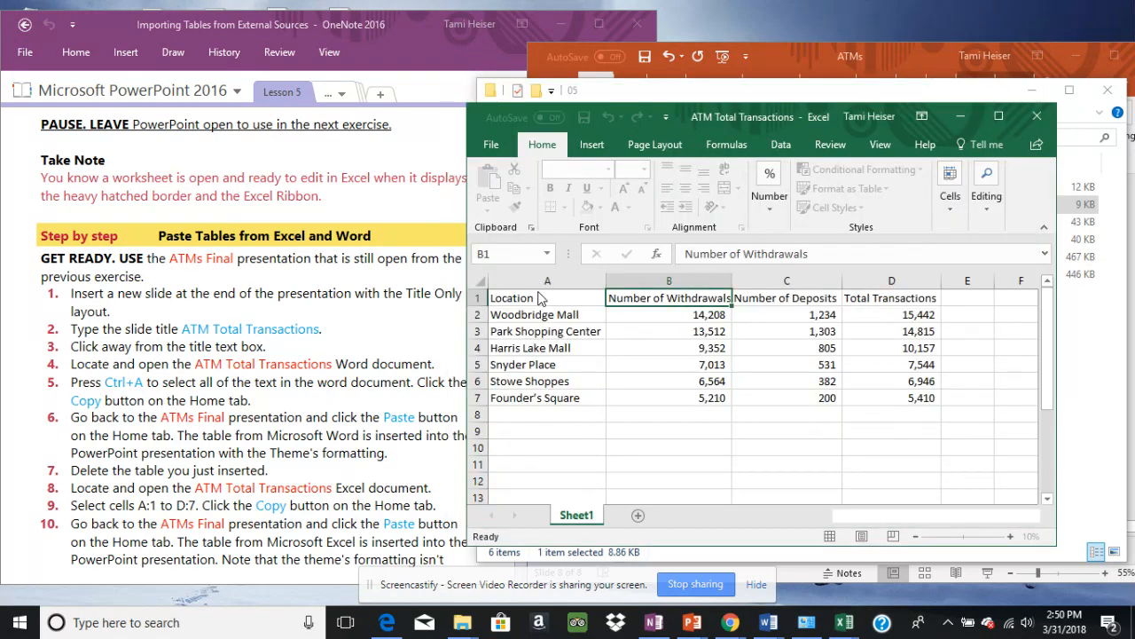
- Copy cells A1:D7 of the Excel workbook and minimize the workbook and folder windows to return to PowerPoint
left_click_drag(538, 300, 878, 402)
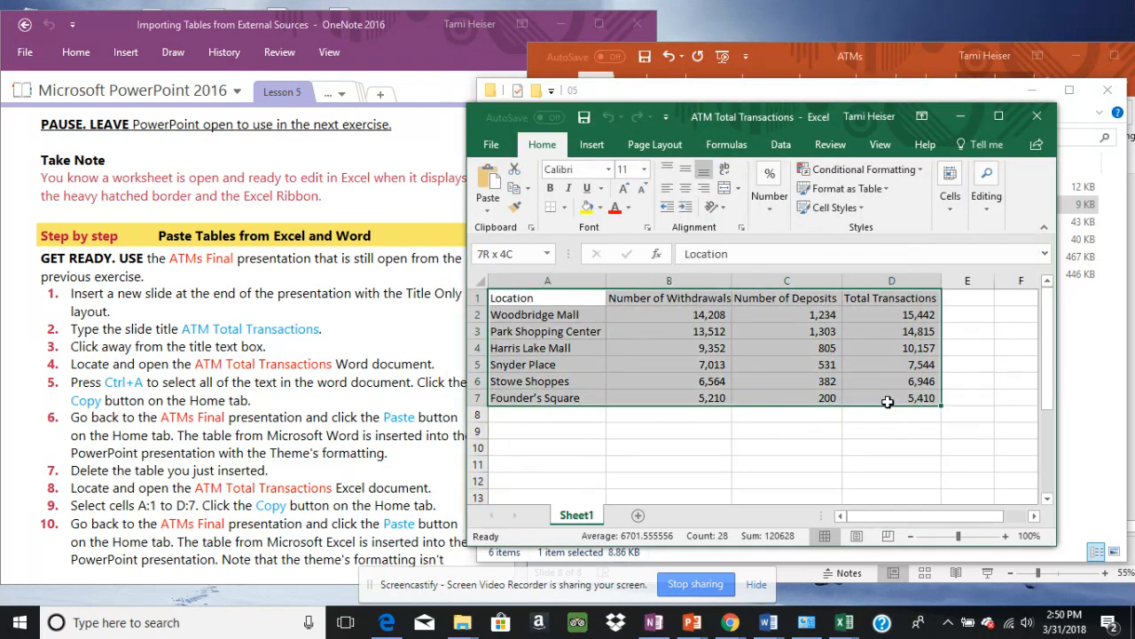
key("ctrl+c")
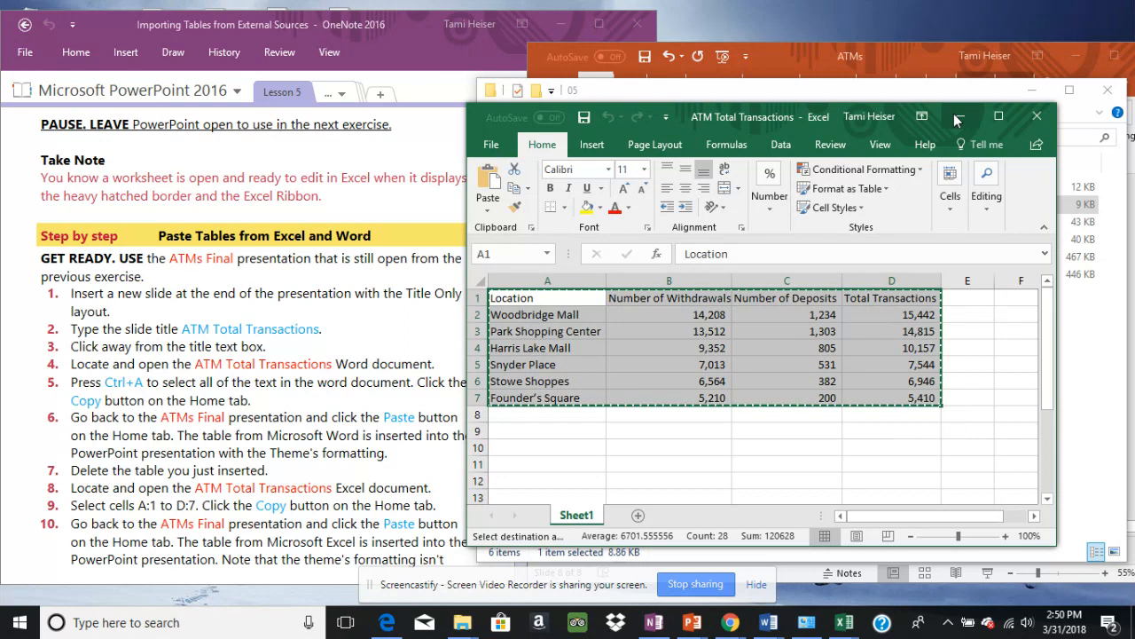
left_click(961, 116)
left_click(1031, 90)
- Paste the copied Excel cells into the existing table on the ATM Total Transactions slide
key("ctrl+v")
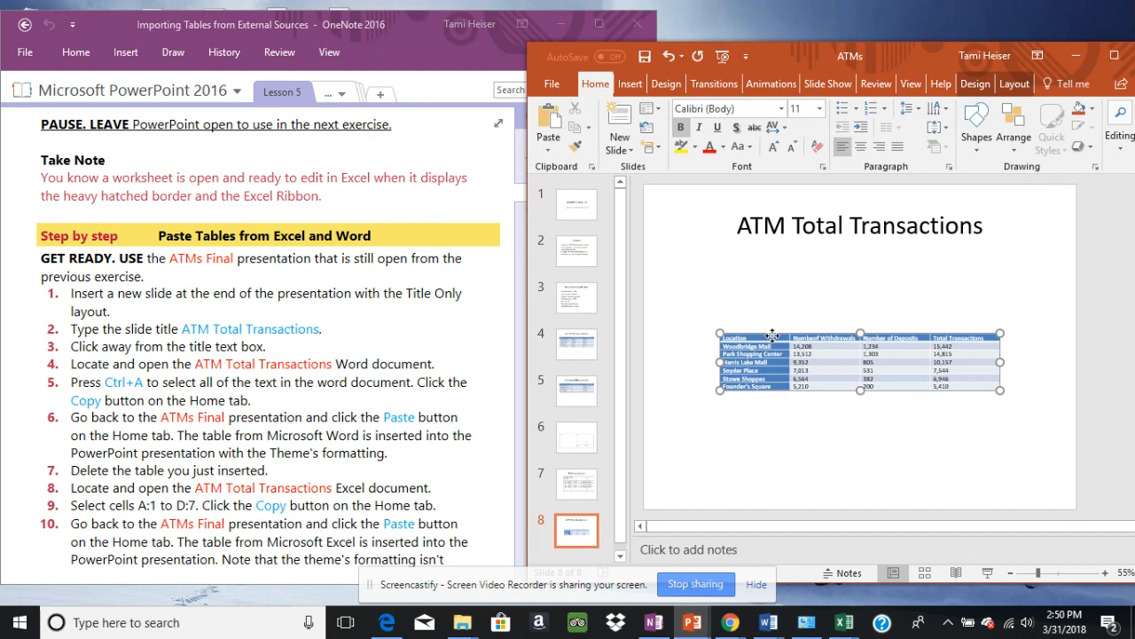
right_click(773, 335)
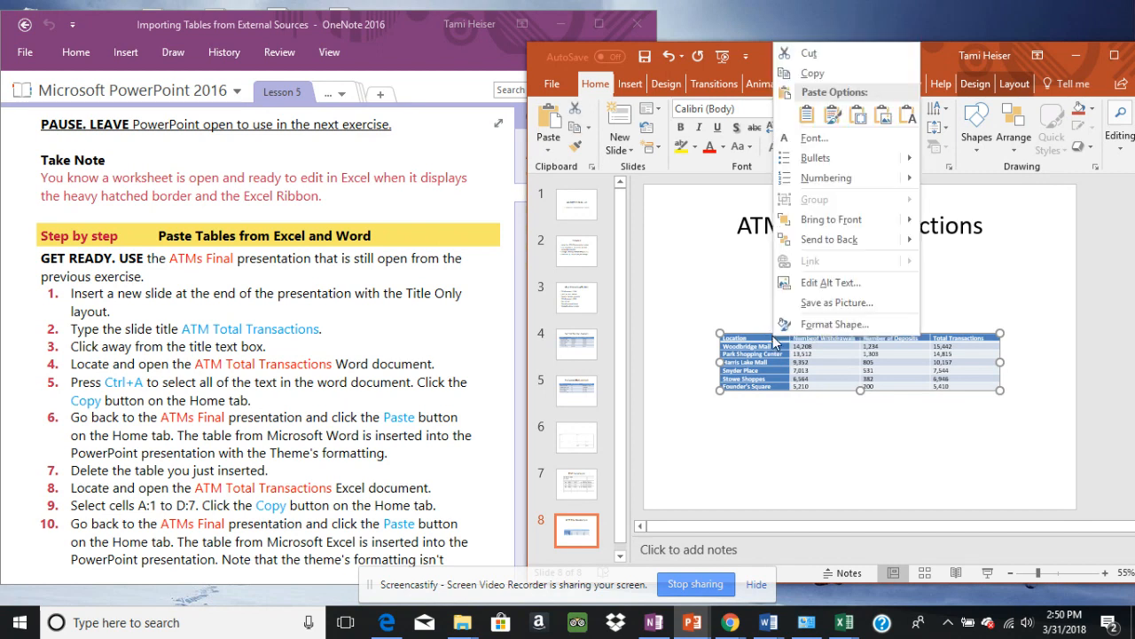
left_click(769, 404)
- Set the slide insertion point after slide 8 at the end of the presentation
left_click_drag(619, 490, 620, 501)
left_click(569, 551)
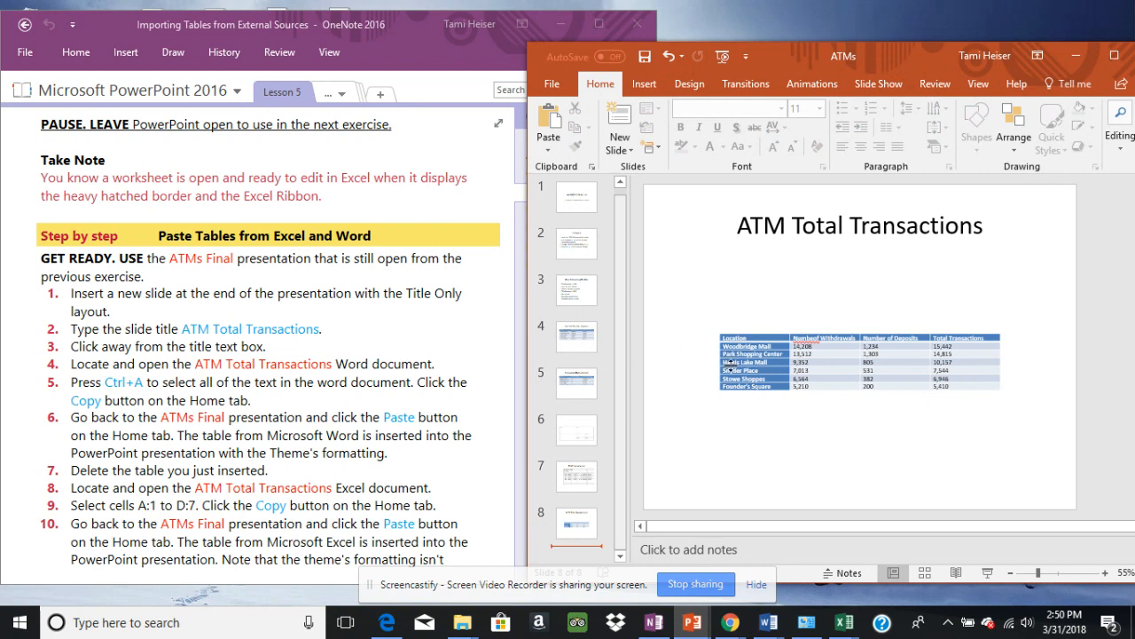